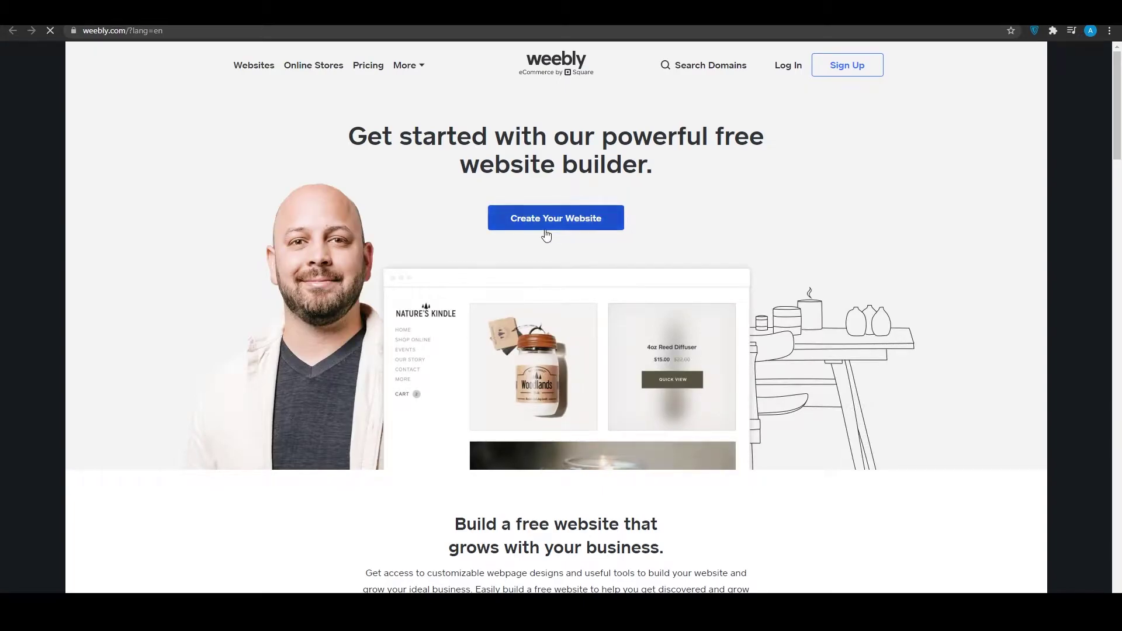
- Start creating a website on Weebly and choose the kind that comes with an online store
{"action": "left_click", "coordinate": [540, 241]}
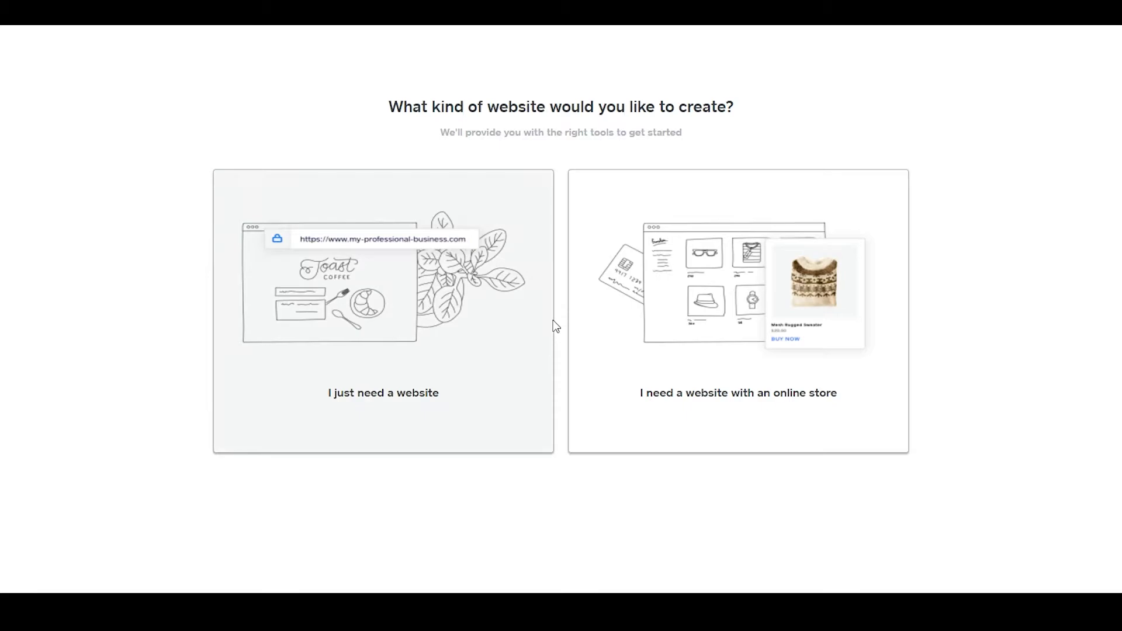
{"action": "left_click", "coordinate": [1051, 214]}
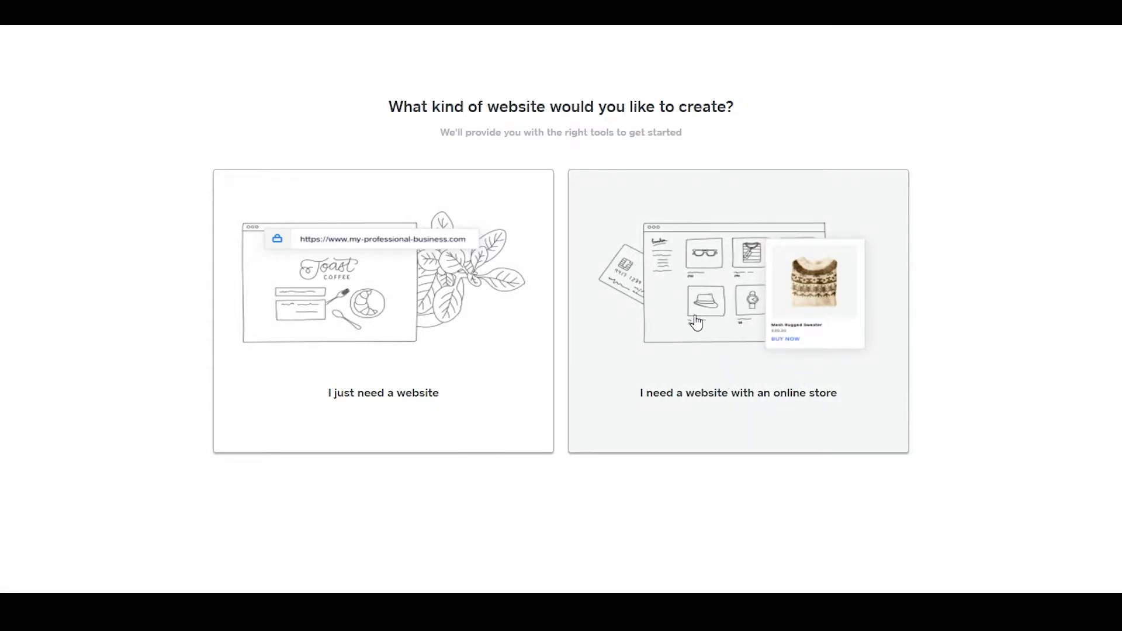
{"action": "left_click", "coordinate": [750, 316]}
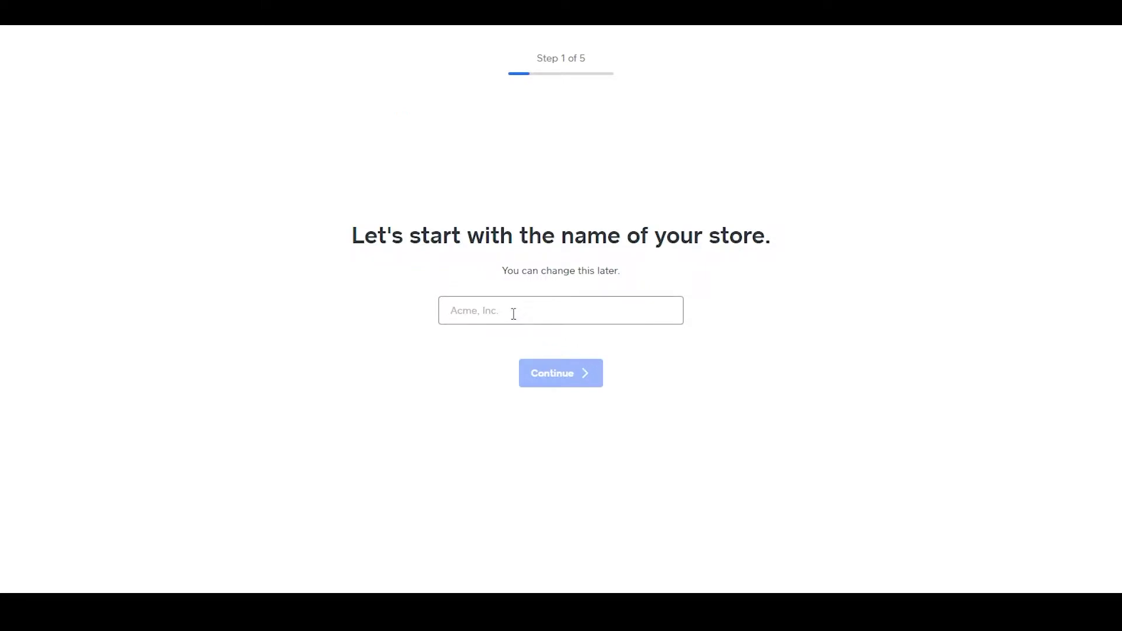
- Name the store Small and answer that it is not selling yet but plans to start in 0-3 months
{"action": "left_click", "coordinate": [514, 314]}
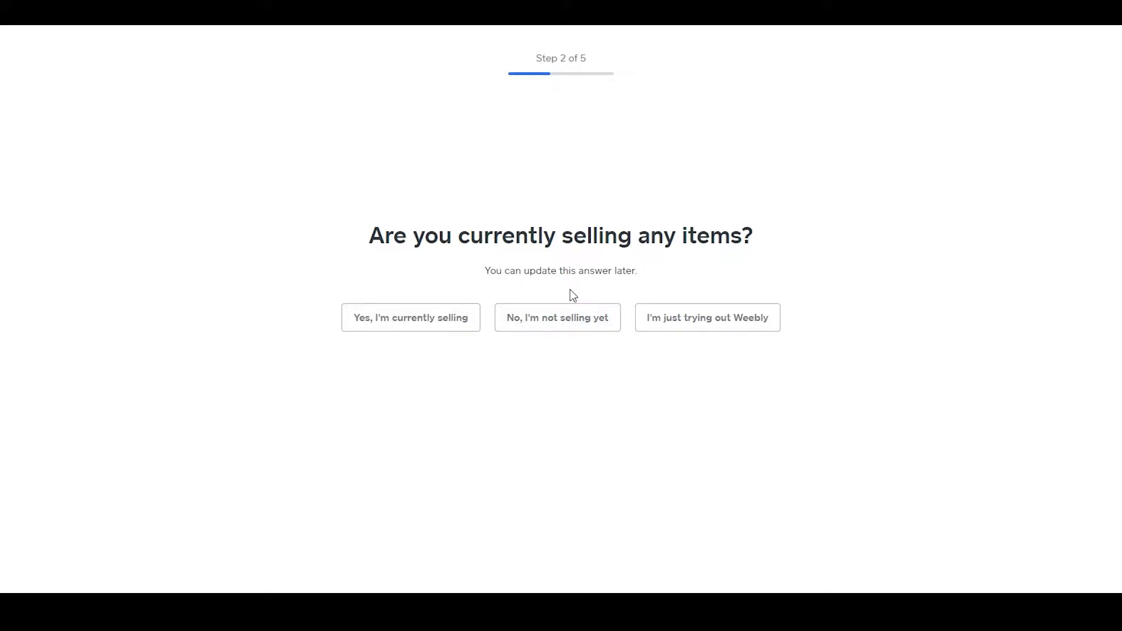
{"action": "left_click", "coordinate": [547, 331]}
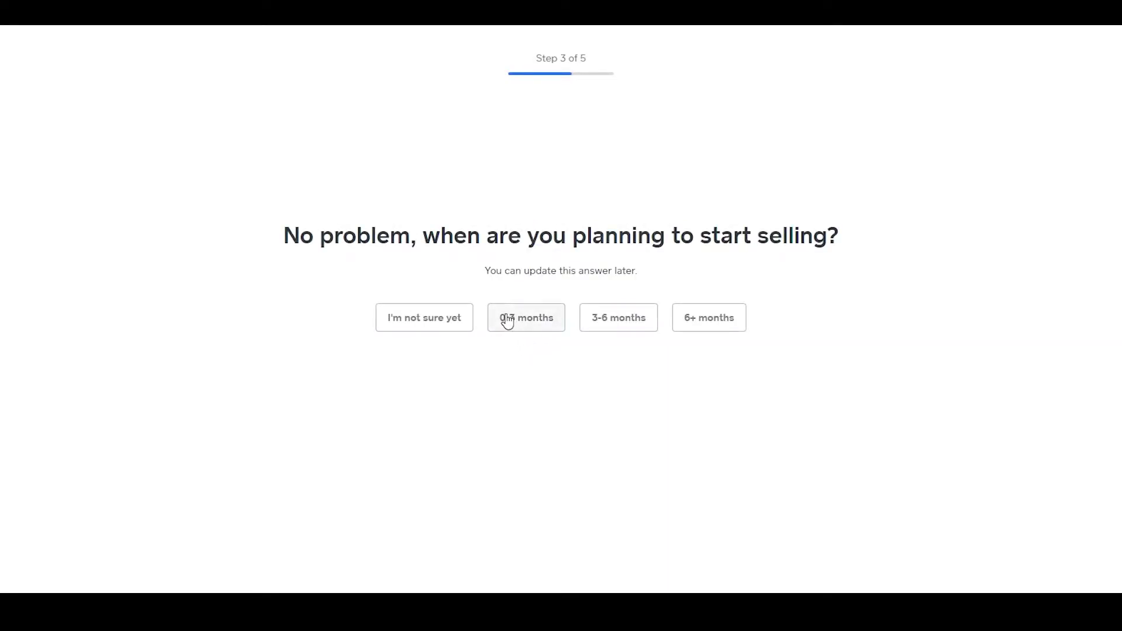
{"action": "left_click", "coordinate": [518, 330]}
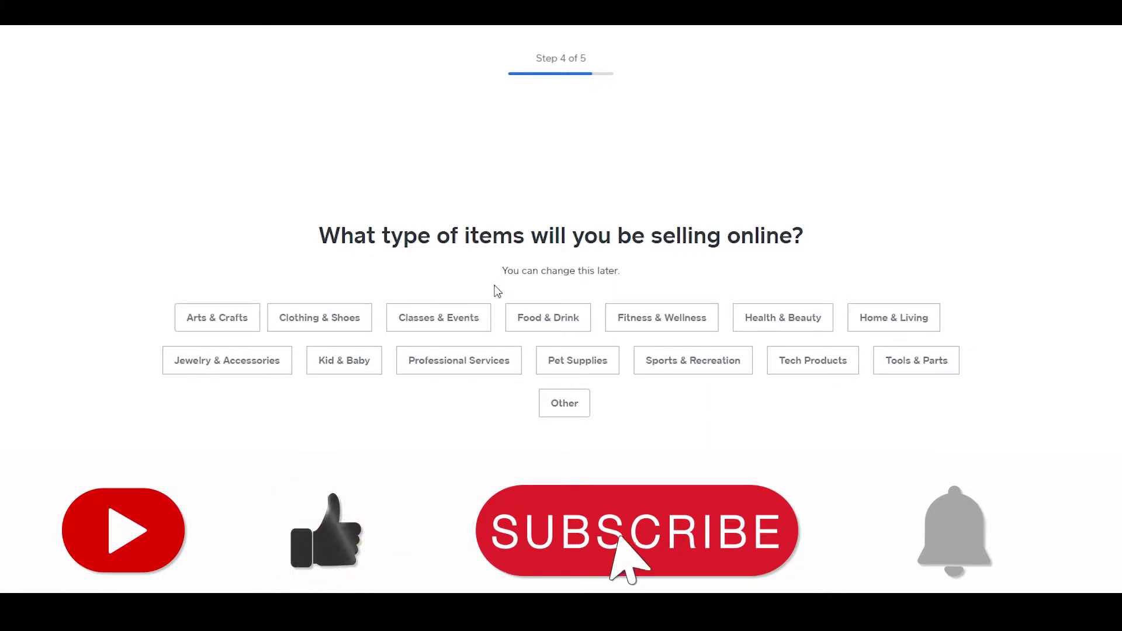
- Choose Clothing & Shoes as the type of items sold online and skip the store address
{"action": "left_click", "coordinate": [647, 318]}
{"action": "left_click", "coordinate": [241, 321]}
{"action": "left_click", "coordinate": [331, 318]}
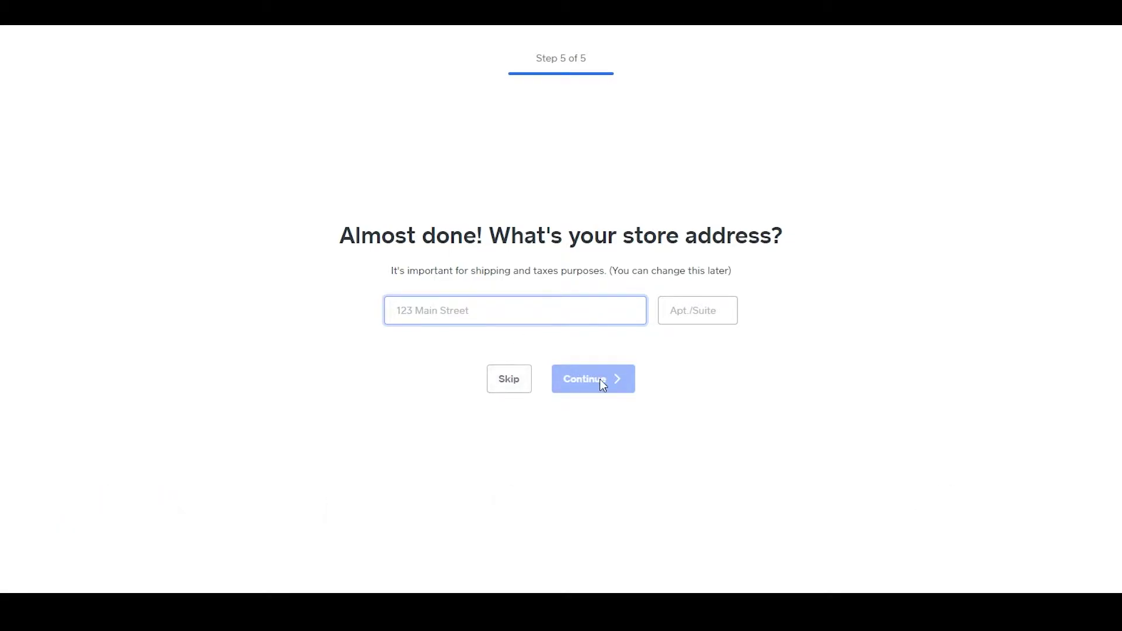
{"action": "left_click", "coordinate": [516, 390]}
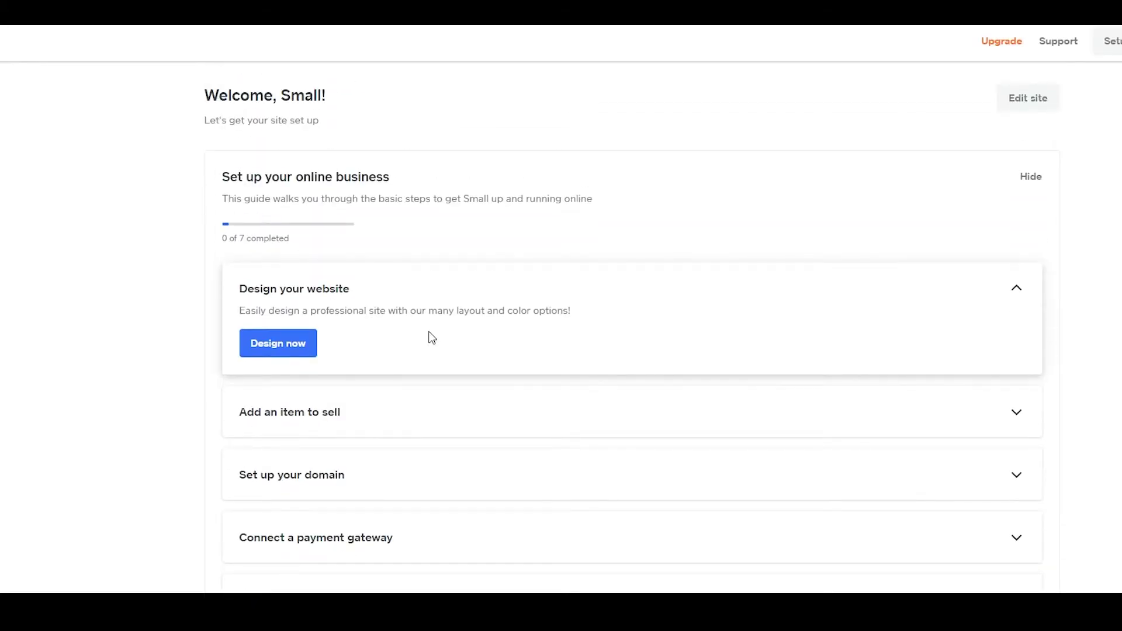
- Start designing the website from the setup guide and enable the Instagram feed and contact form features
{"action": "scroll", "coordinate": [428, 346], "scroll_direction": "down", "scroll_amount": 1}
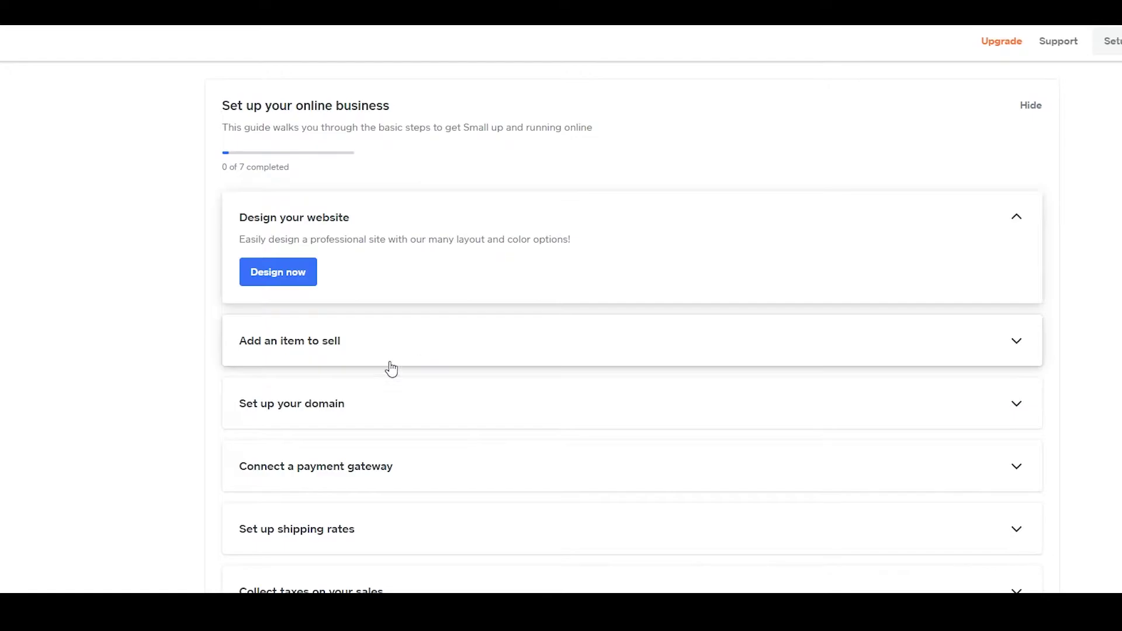
{"action": "scroll", "coordinate": [632, 328], "scroll_direction": "up", "scroll_amount": 1}
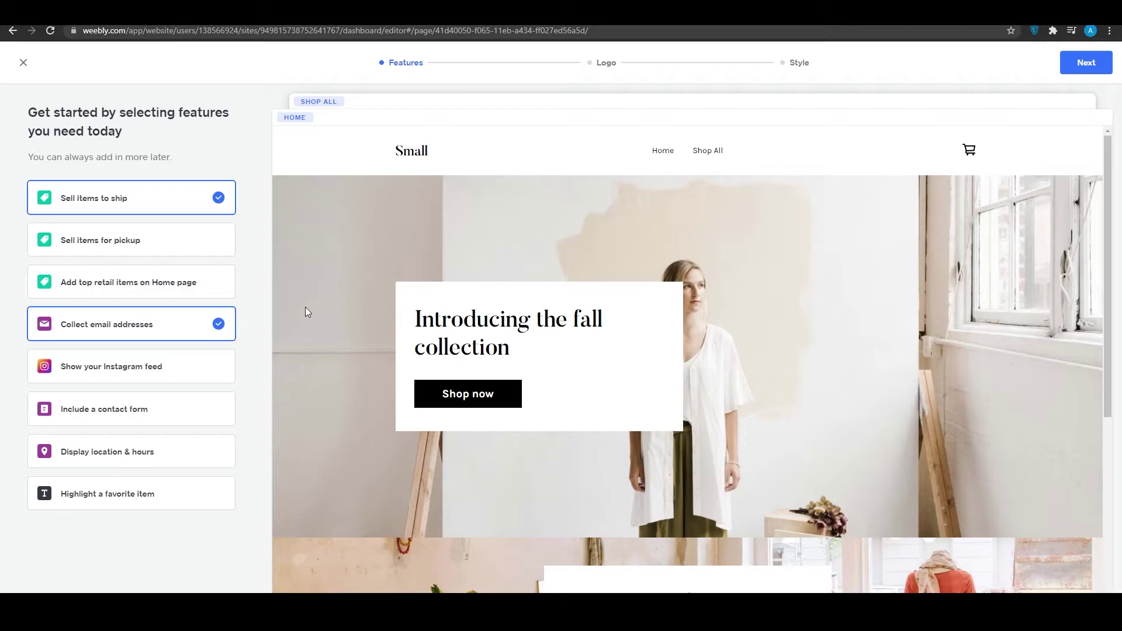
{"action": "left_click", "coordinate": [197, 377]}
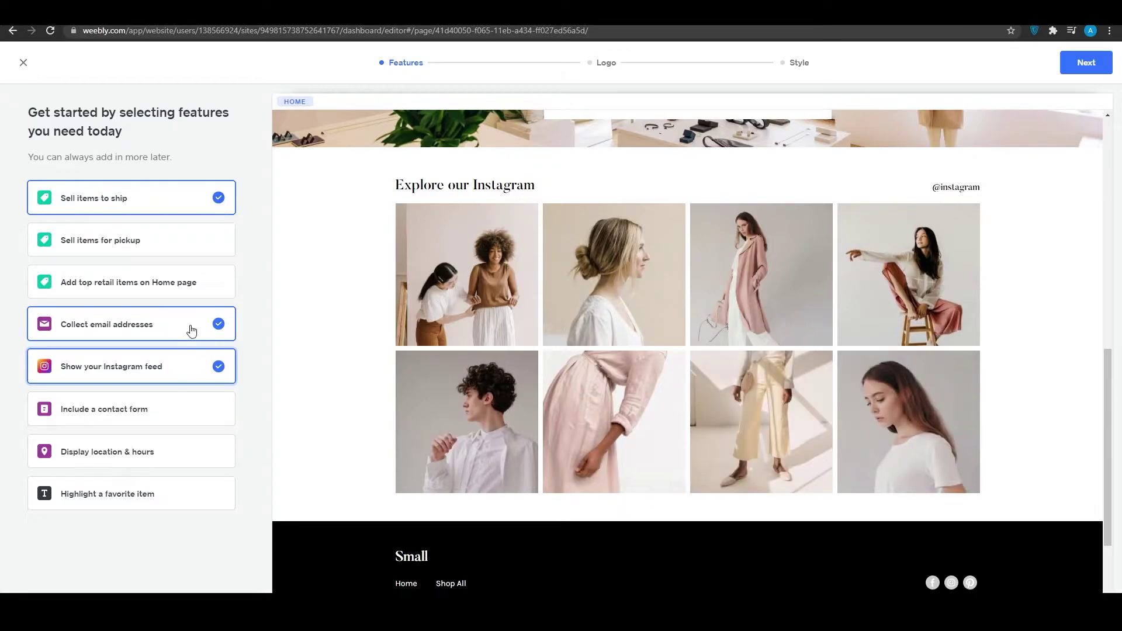
{"action": "left_click", "coordinate": [141, 409]}
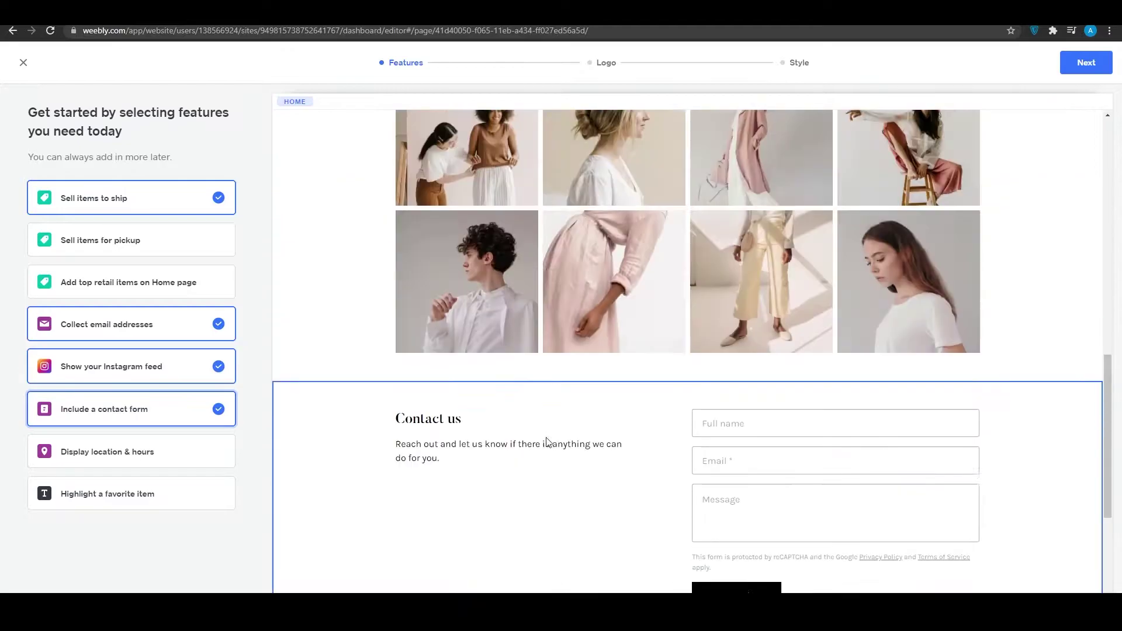
- Check the home page preview, enable Sell items for pickup, and proceed to the logo stage before closing the design setup
{"action": "scroll", "coordinate": [594, 375], "scroll_direction": "down", "scroll_amount": 15}
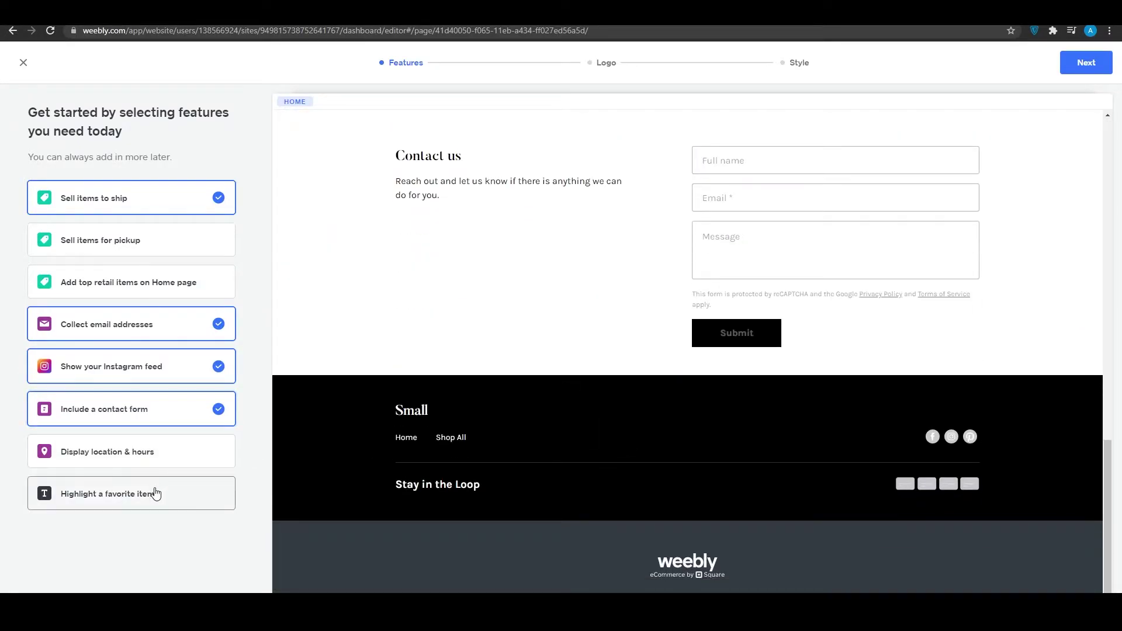
{"action": "scroll", "coordinate": [520, 322], "scroll_direction": "up", "scroll_amount": 15}
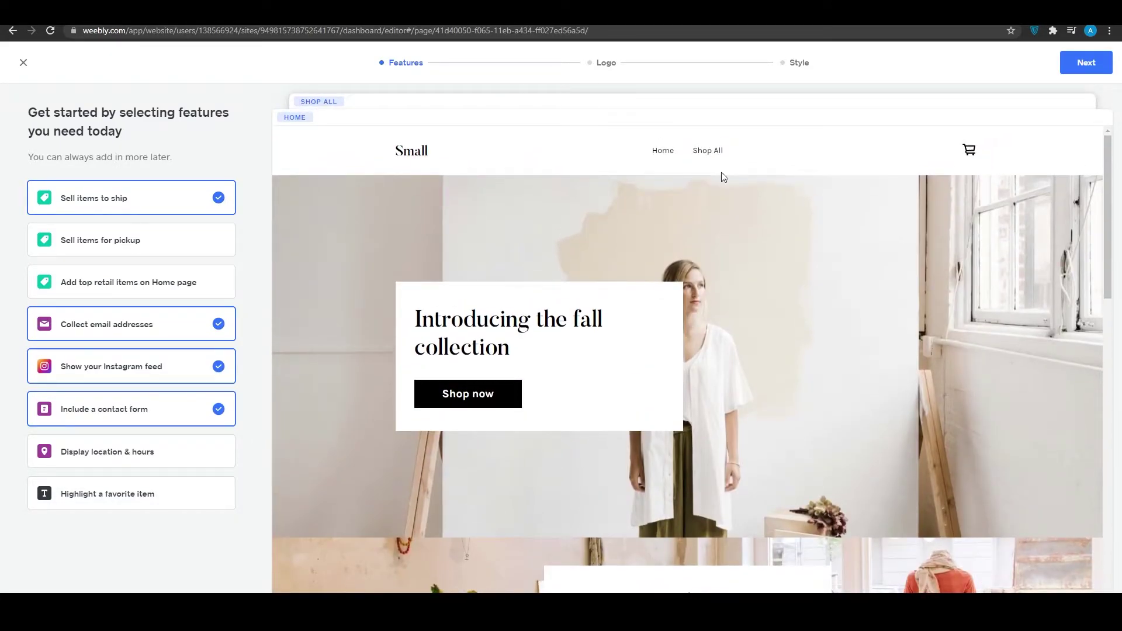
{"action": "scroll", "coordinate": [721, 172], "scroll_direction": "down", "scroll_amount": 15}
{"action": "scroll", "coordinate": [723, 182], "scroll_direction": "down", "scroll_amount": 2}
{"action": "left_click", "coordinate": [135, 237]}
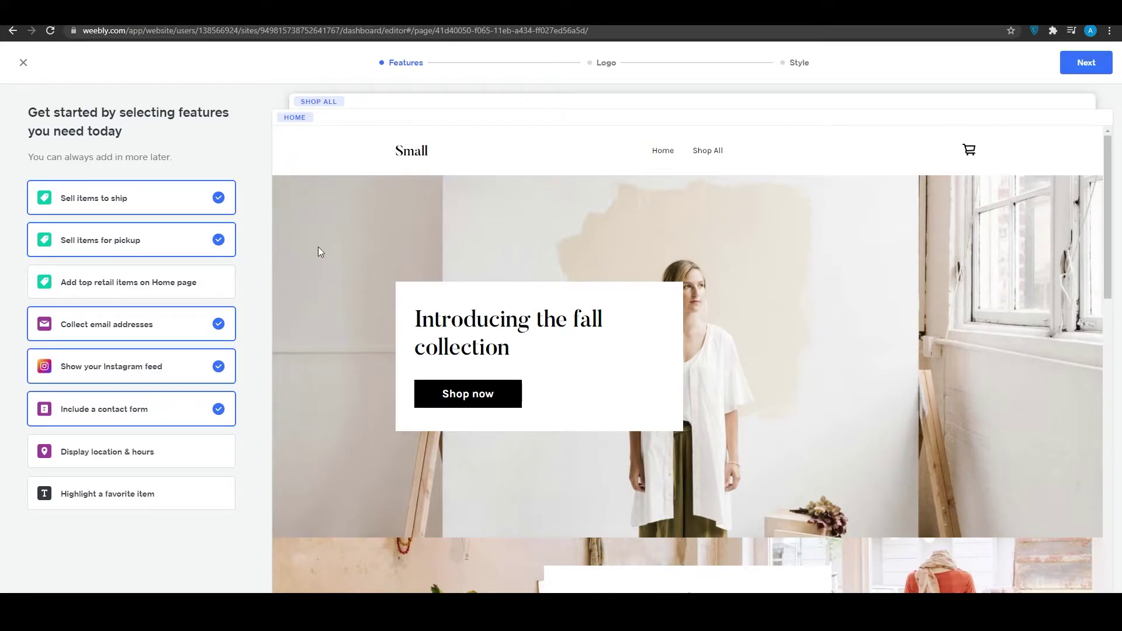
{"action": "left_click", "coordinate": [1086, 62]}
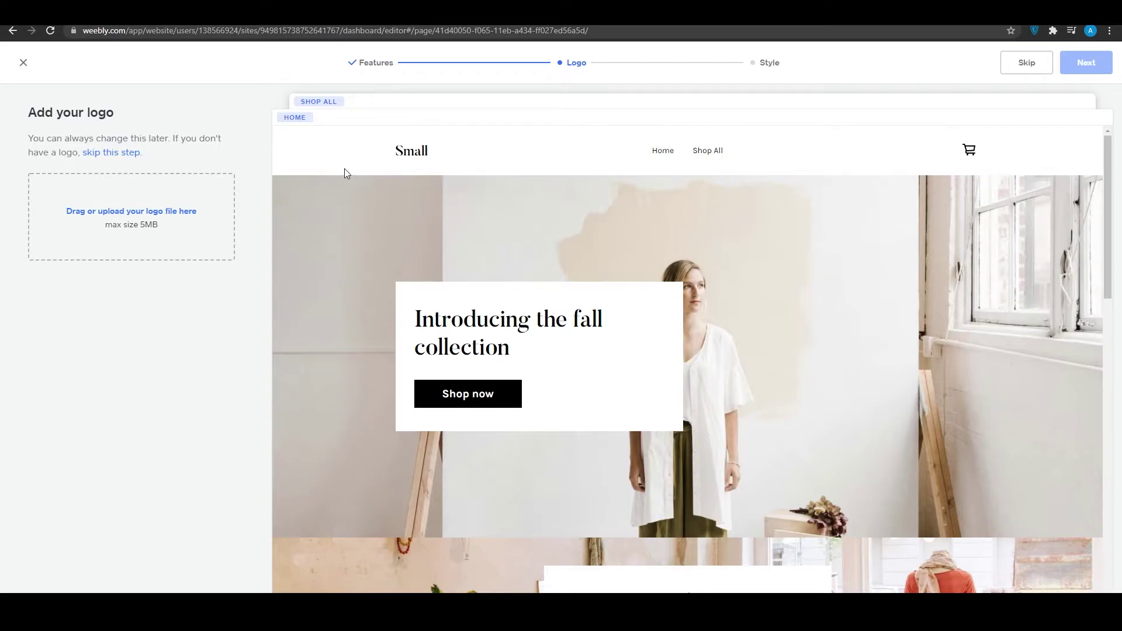
{"action": "left_click", "coordinate": [23, 63]}
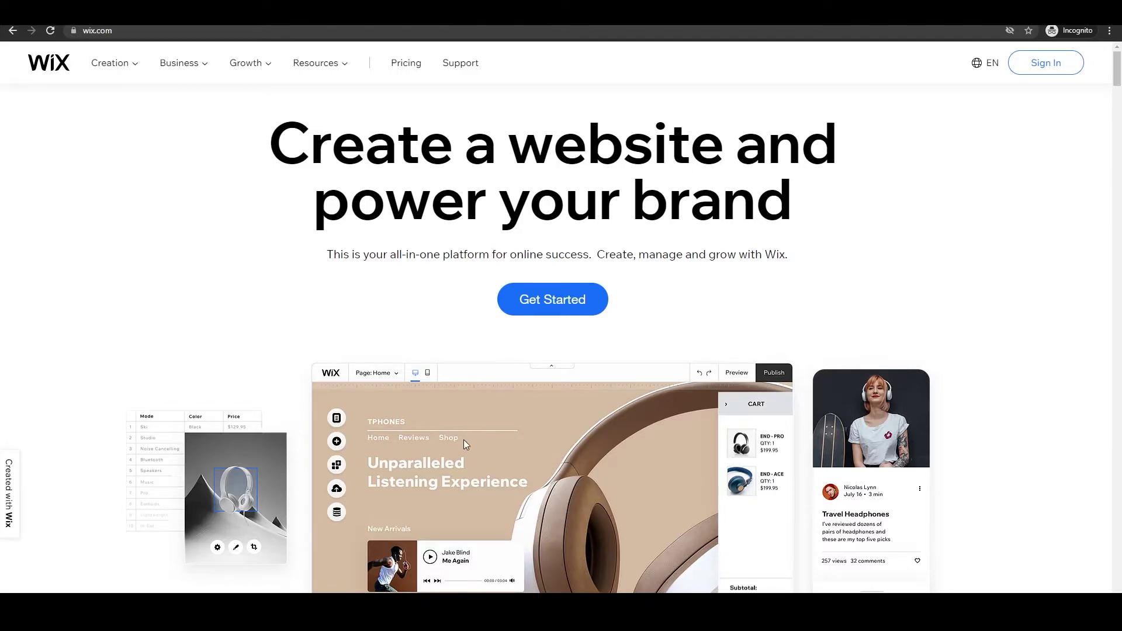
- Switch to the Wix website, look through its homepage and get started with the website builder
{"action": "scroll", "coordinate": [465, 444], "scroll_direction": "down", "scroll_amount": 5}
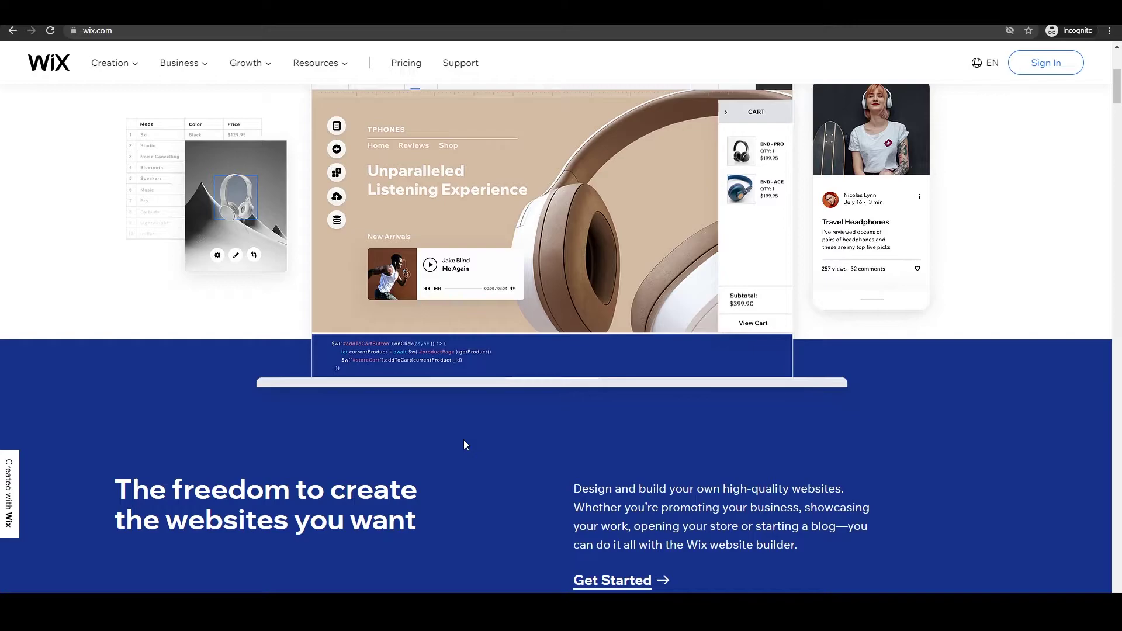
{"action": "scroll", "coordinate": [458, 459], "scroll_direction": "down", "scroll_amount": 10}
{"action": "scroll", "coordinate": [459, 461], "scroll_direction": "up", "scroll_amount": 7}
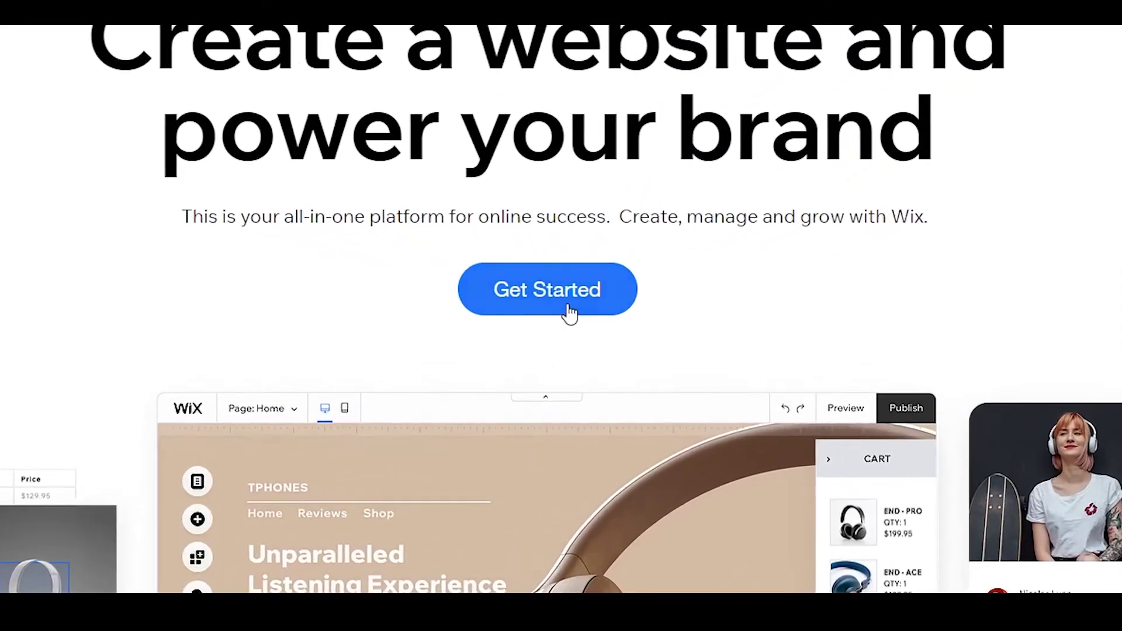
{"action": "left_click", "coordinate": [570, 313]}
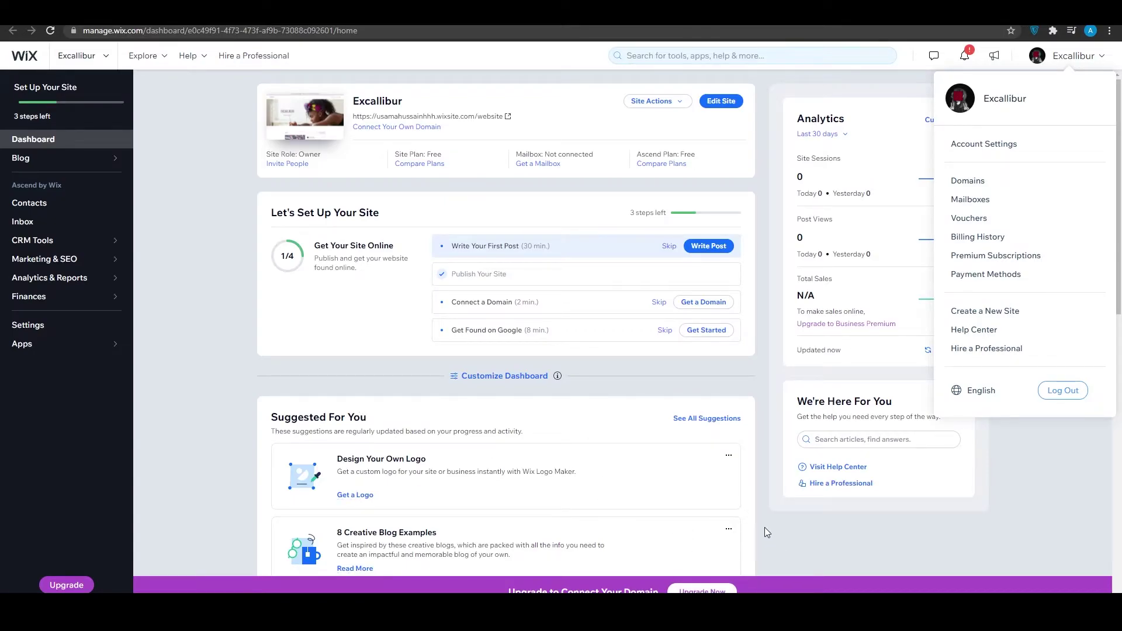
- Examine the Wix site dashboard, including its CRM and marketing tools, setup checklist and suggestions
{"action": "left_click", "coordinate": [1039, 484]}
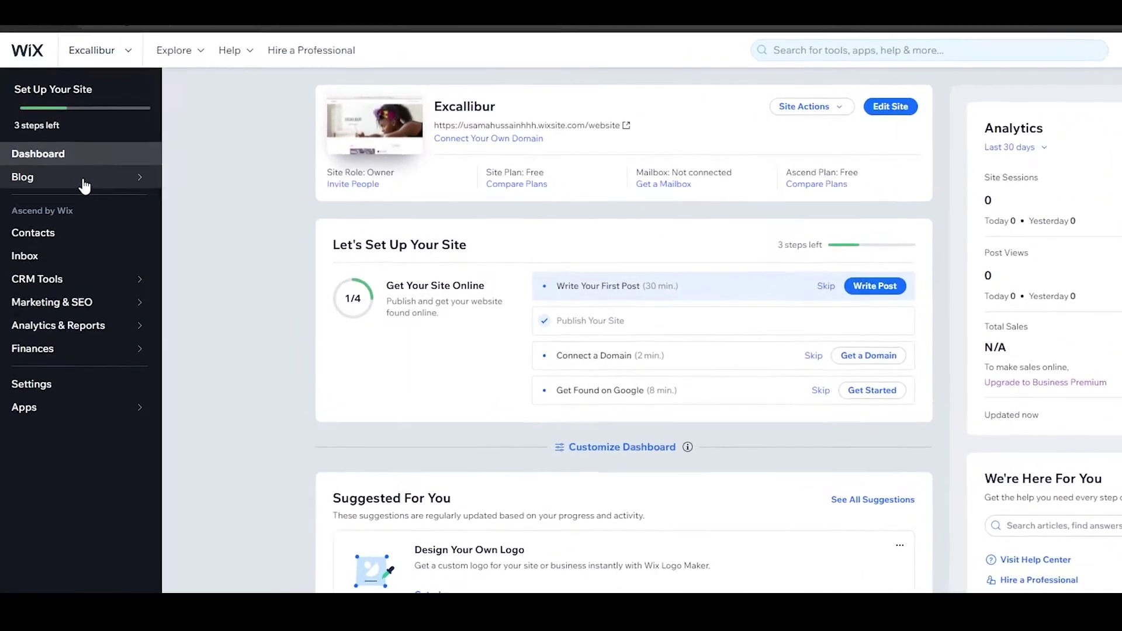
{"action": "mouse_move", "coordinate": [71, 165]}
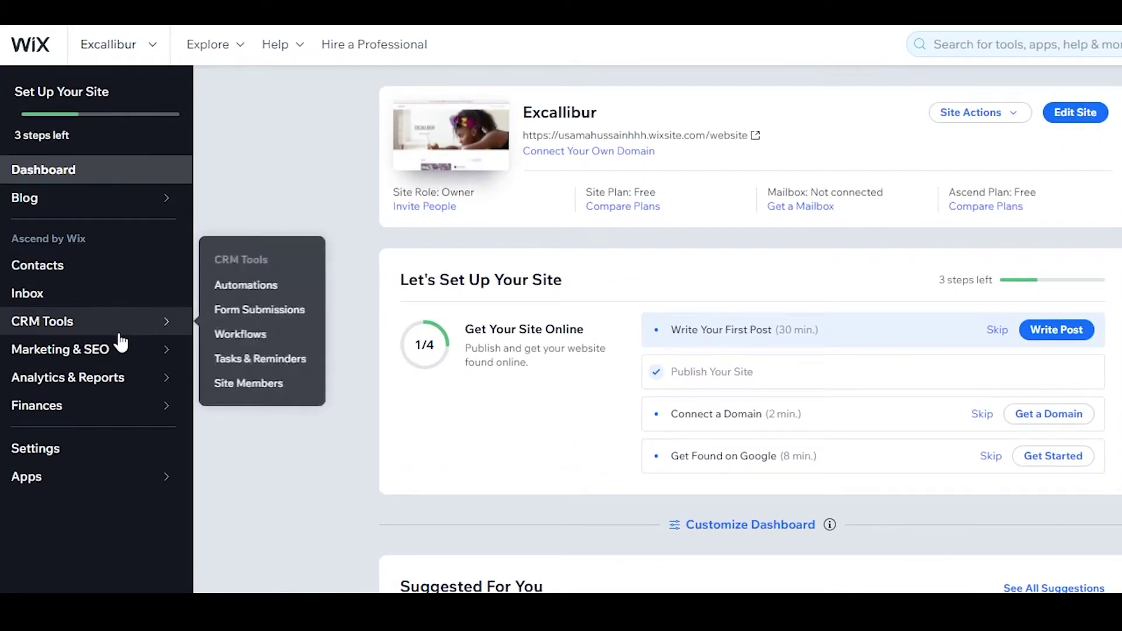
{"action": "mouse_move", "coordinate": [125, 346]}
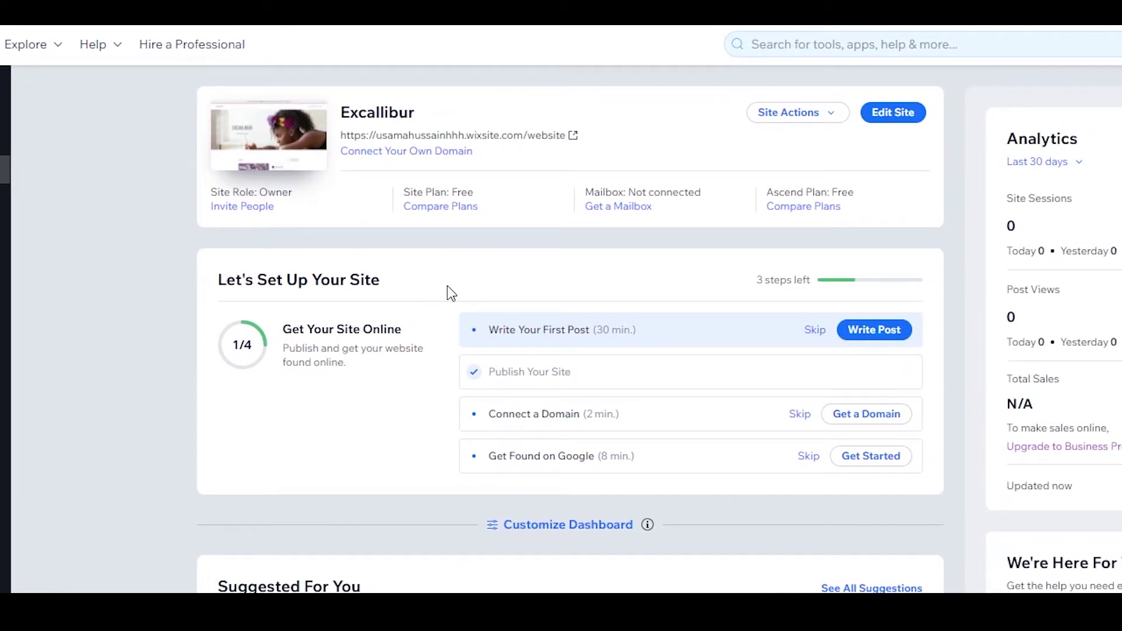
{"action": "scroll", "coordinate": [447, 286], "scroll_direction": "down", "scroll_amount": 6}
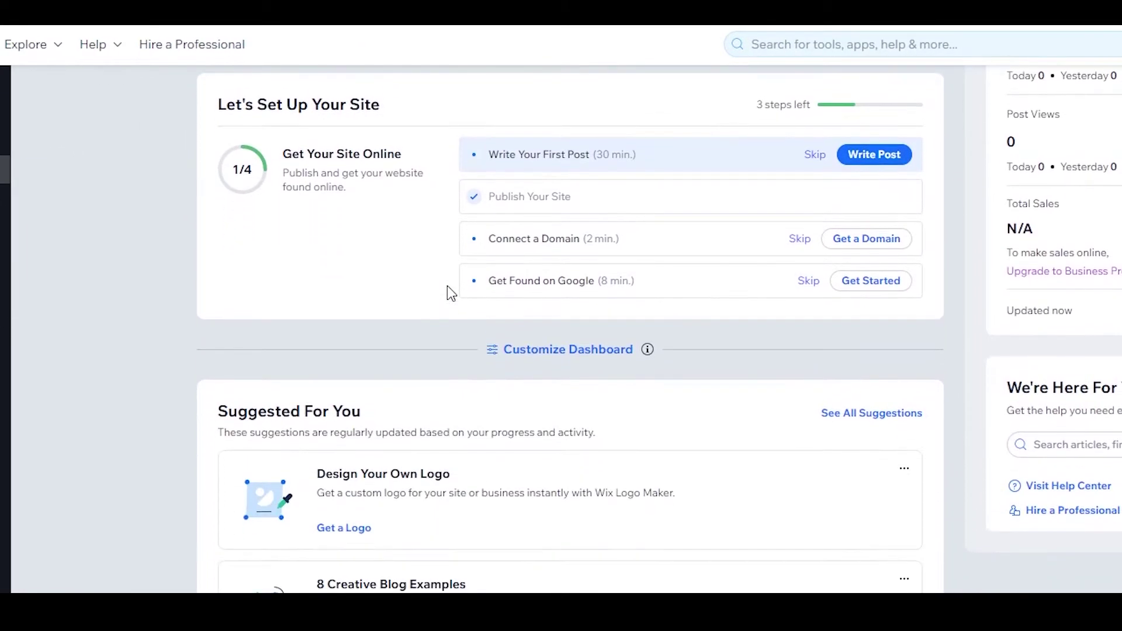
{"action": "scroll", "coordinate": [449, 296], "scroll_direction": "down", "scroll_amount": 6}
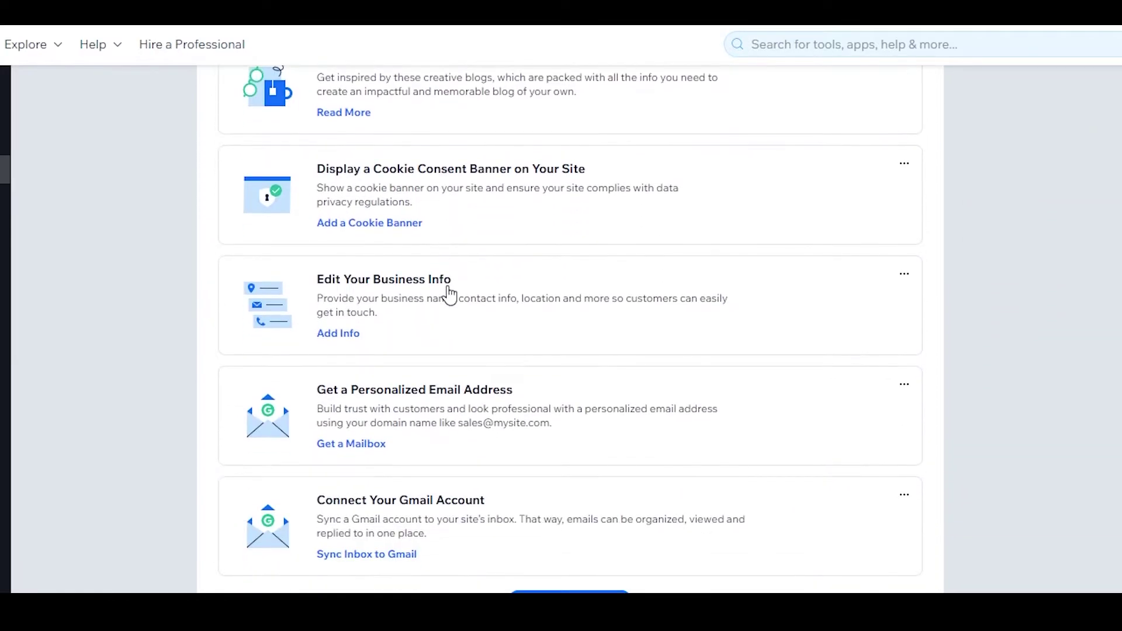
{"action": "scroll", "coordinate": [449, 294], "scroll_direction": "down", "scroll_amount": 5}
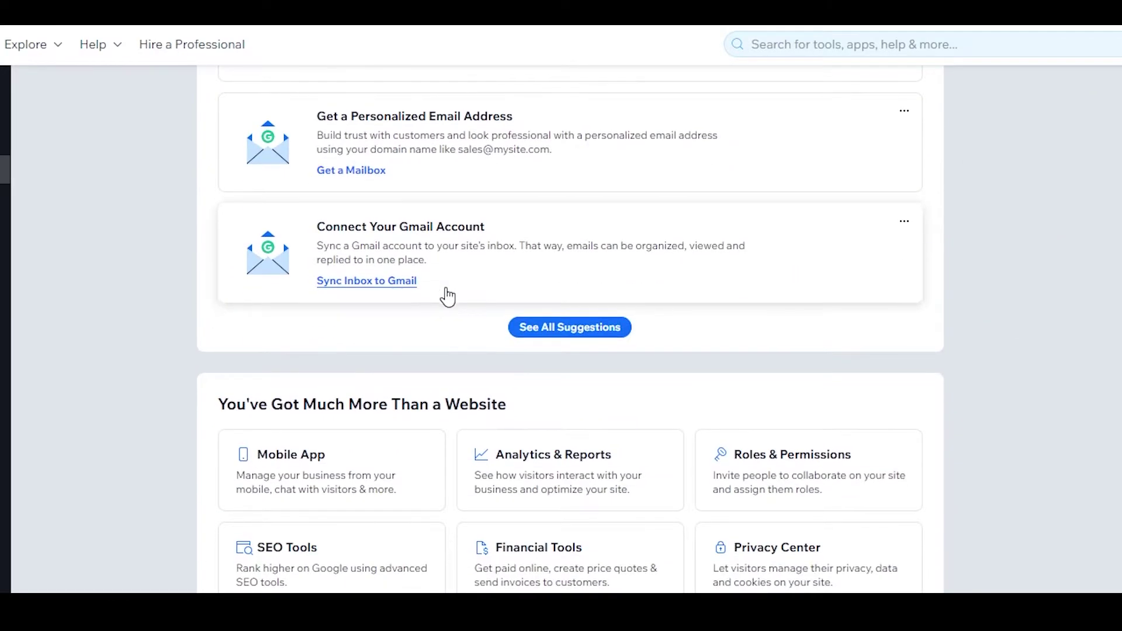
{"action": "scroll", "coordinate": [562, 327], "scroll_direction": "up", "scroll_amount": 15}
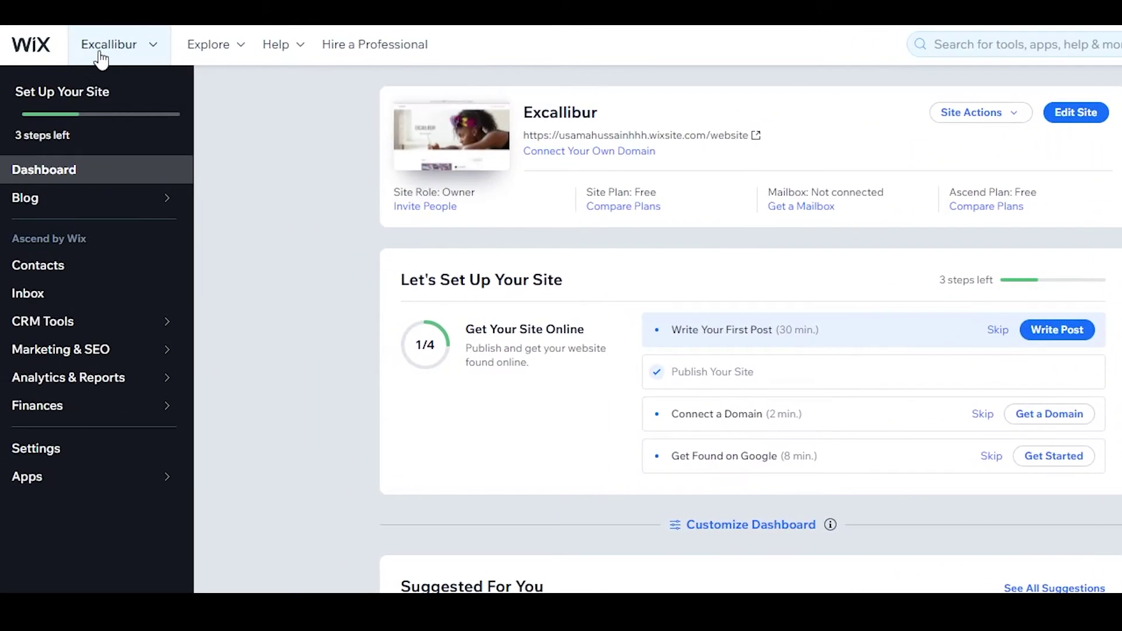
- Create a new site of the kind Online Store and let Wix ADI build it
{"action": "left_click", "coordinate": [138, 56]}
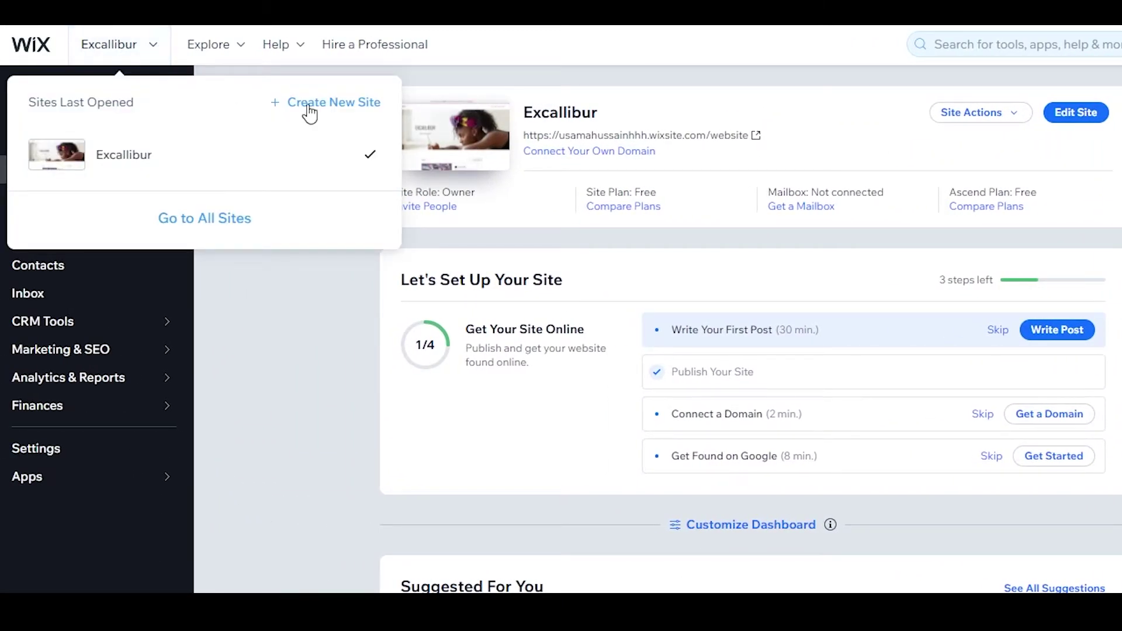
{"action": "left_click", "coordinate": [361, 108]}
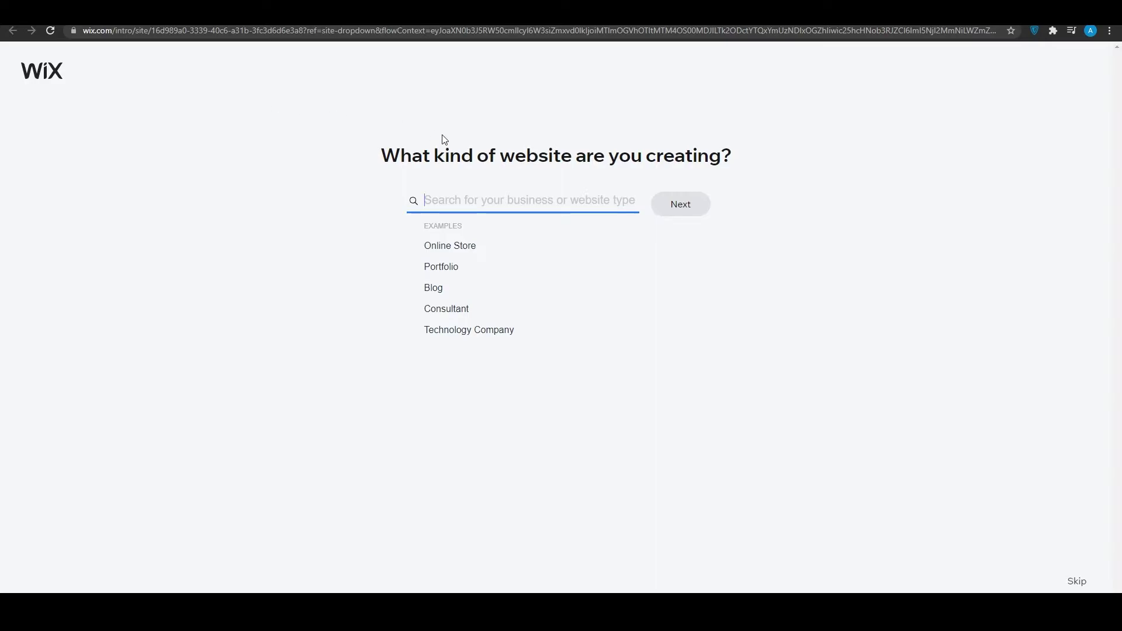
{"action": "left_click", "coordinate": [465, 247]}
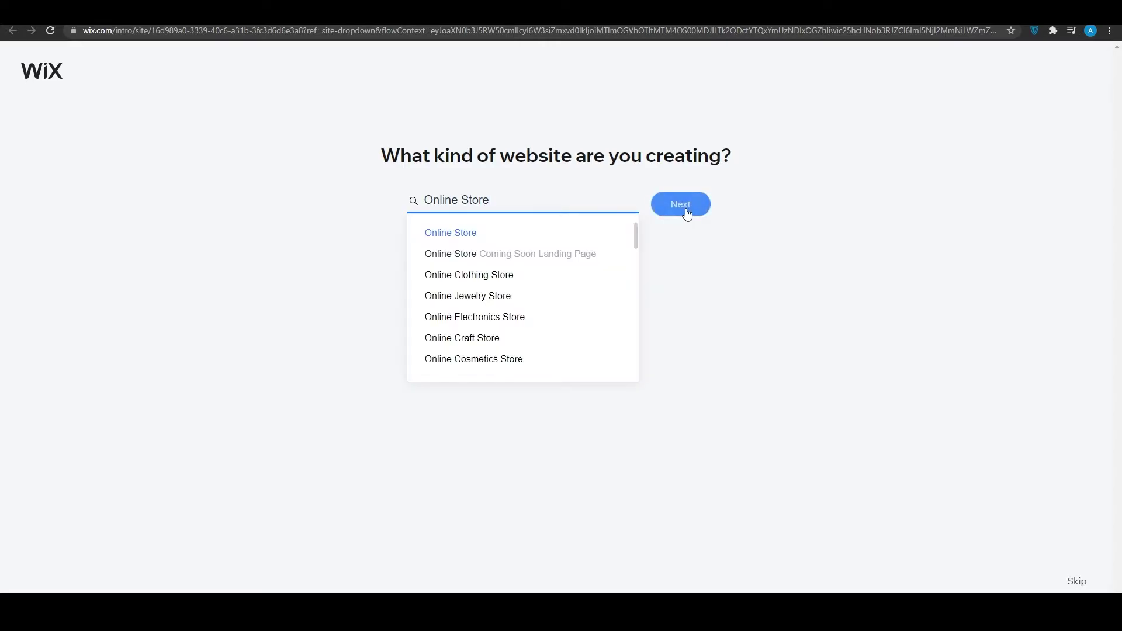
{"action": "left_click", "coordinate": [467, 248]}
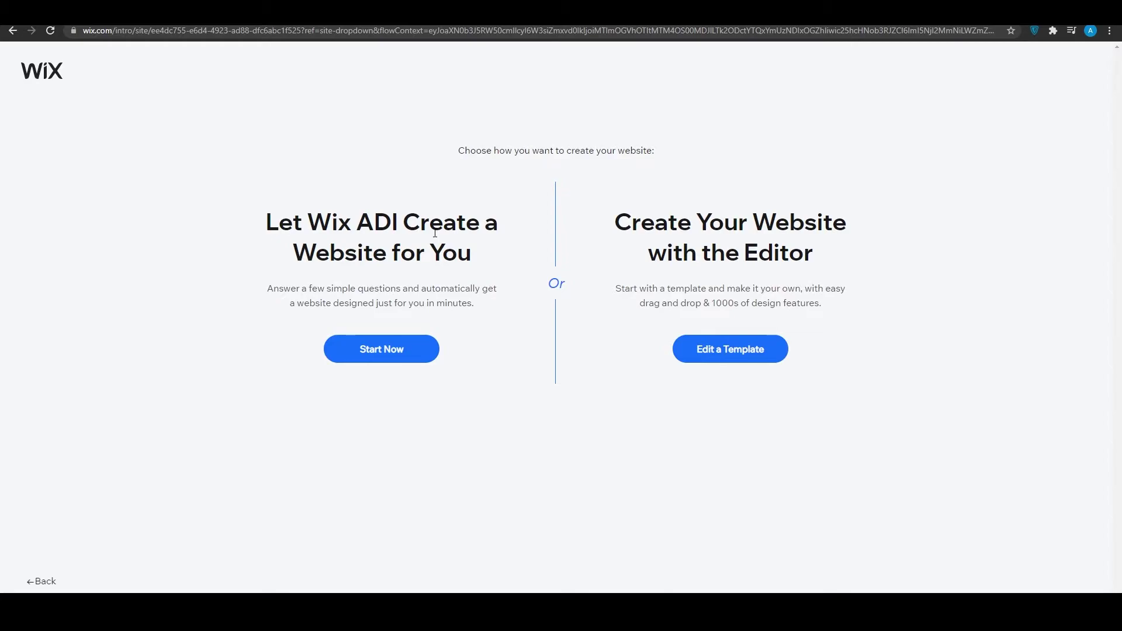
{"action": "left_click", "coordinate": [374, 349]}
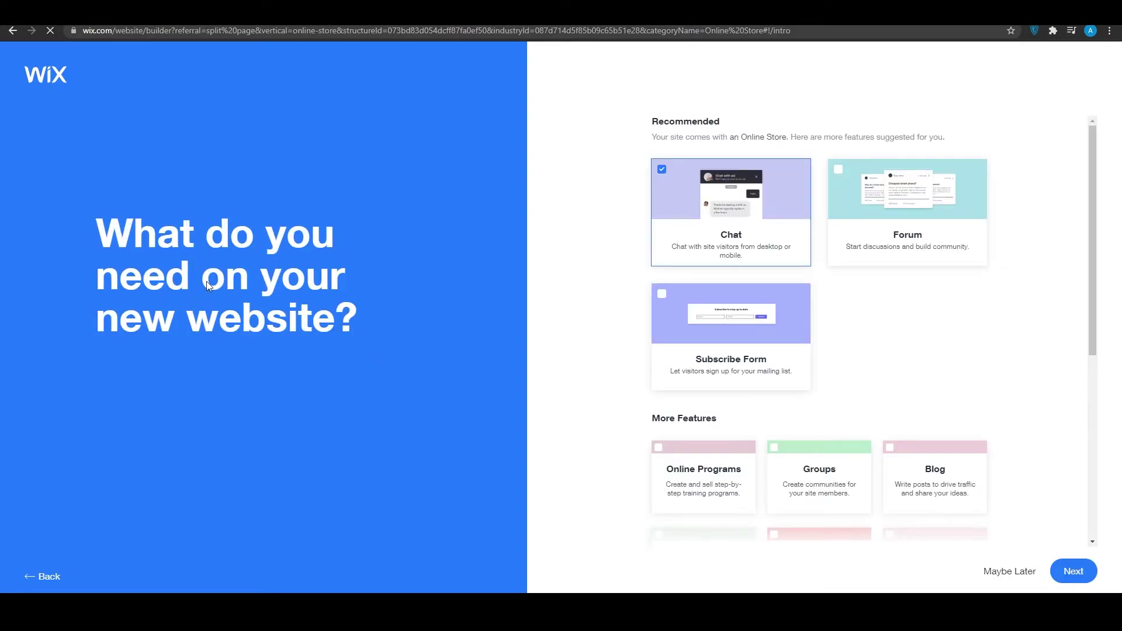
- Review the recommended and additional features offered for the new online store website
{"action": "scroll", "coordinate": [1006, 307], "scroll_direction": "down", "scroll_amount": 1}
{"action": "scroll", "coordinate": [970, 318], "scroll_direction": "up", "scroll_amount": 1}
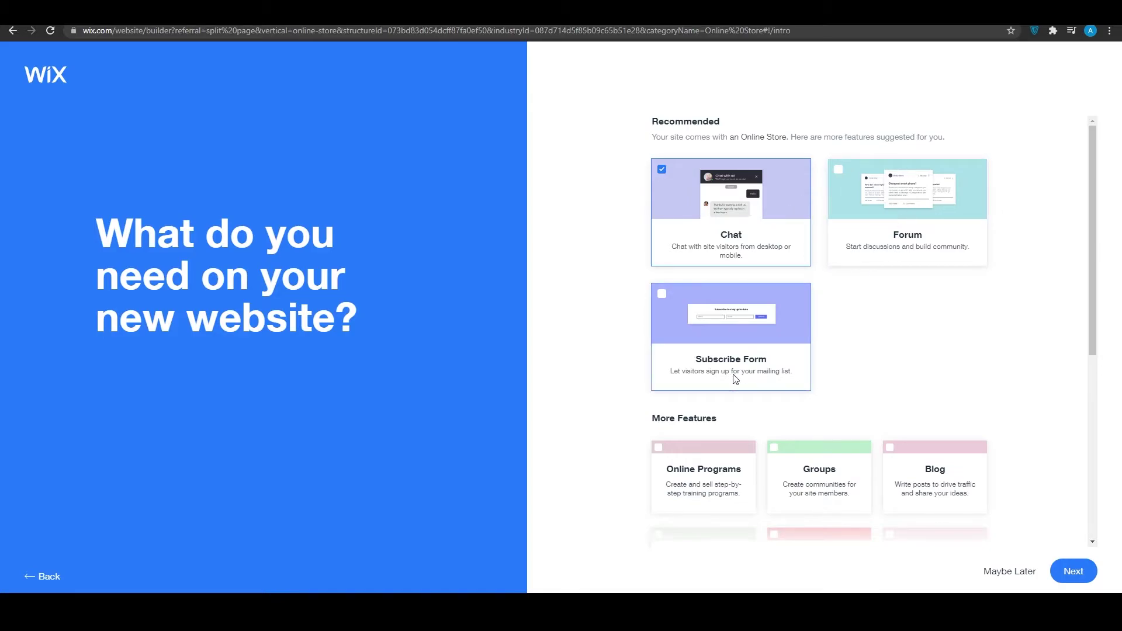
{"action": "scroll", "coordinate": [752, 211], "scroll_direction": "down", "scroll_amount": 1}
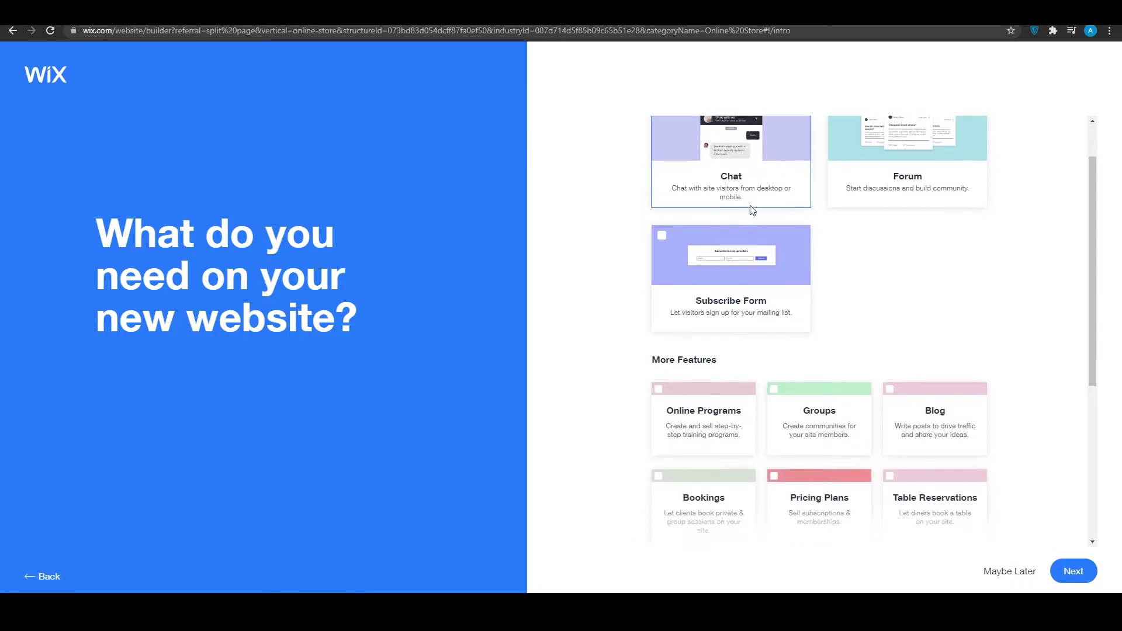
{"action": "scroll", "coordinate": [805, 284], "scroll_direction": "down", "scroll_amount": 3}
{"action": "scroll", "coordinate": [803, 286], "scroll_direction": "down", "scroll_amount": 1}
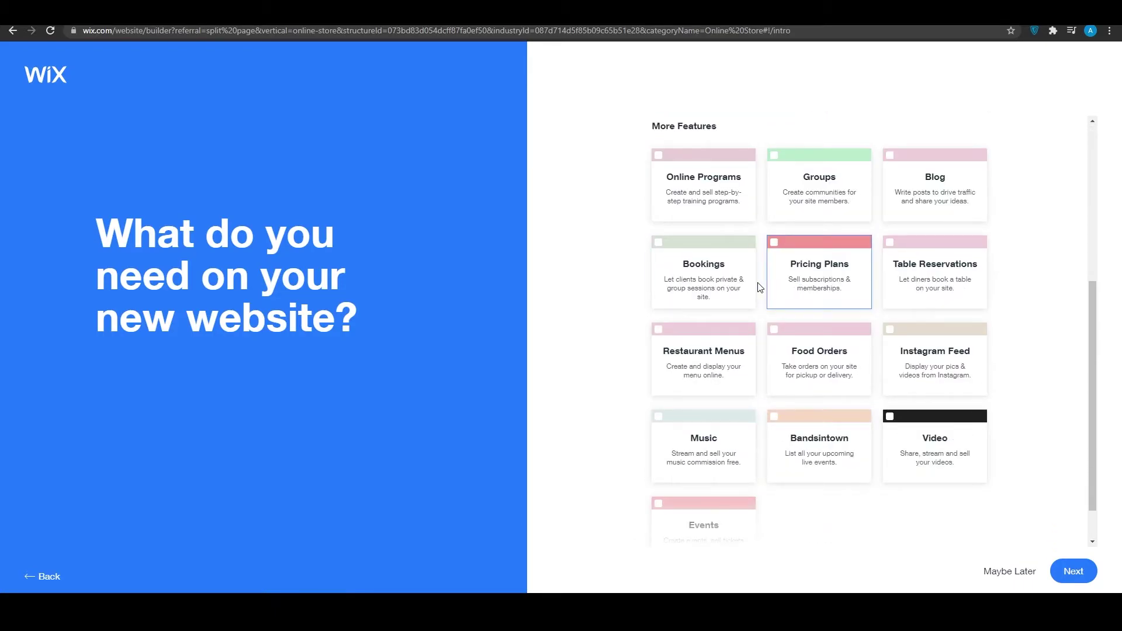
- Select Pricing Plans, Groups, Blog, Instagram Feed, Music and Video as features for the new website, leaving Bookings and Online Programs out
{"action": "left_click", "coordinate": [723, 285]}
{"action": "left_click", "coordinate": [795, 270]}
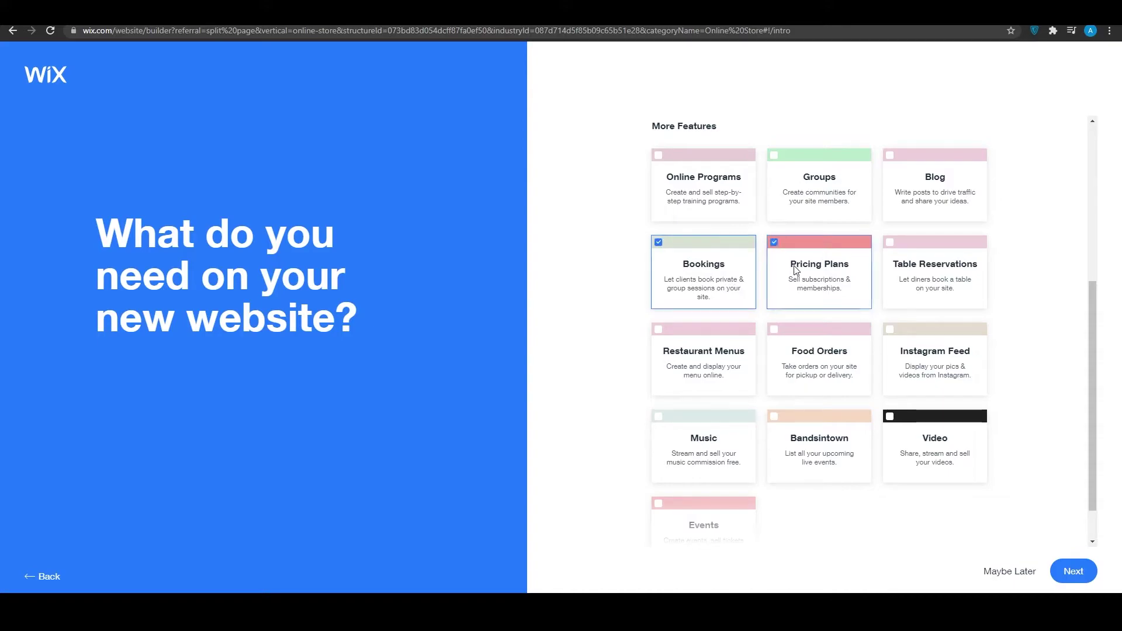
{"action": "left_click", "coordinate": [700, 260]}
{"action": "left_click", "coordinate": [706, 177]}
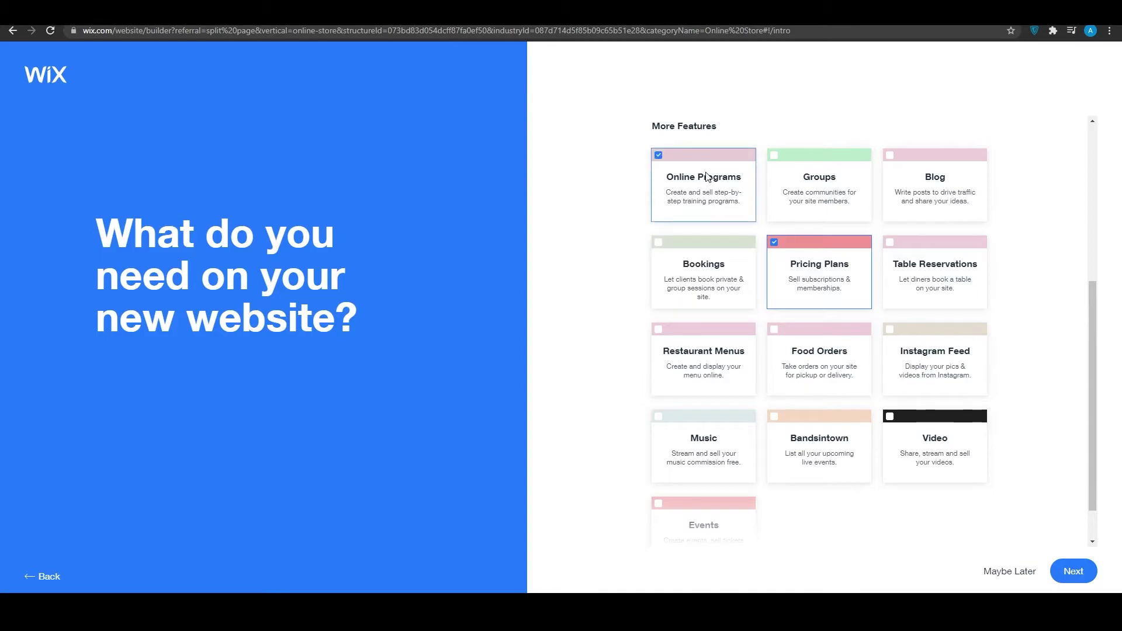
{"action": "left_click", "coordinate": [734, 177]}
{"action": "left_click", "coordinate": [816, 187]}
{"action": "left_click", "coordinate": [941, 213]}
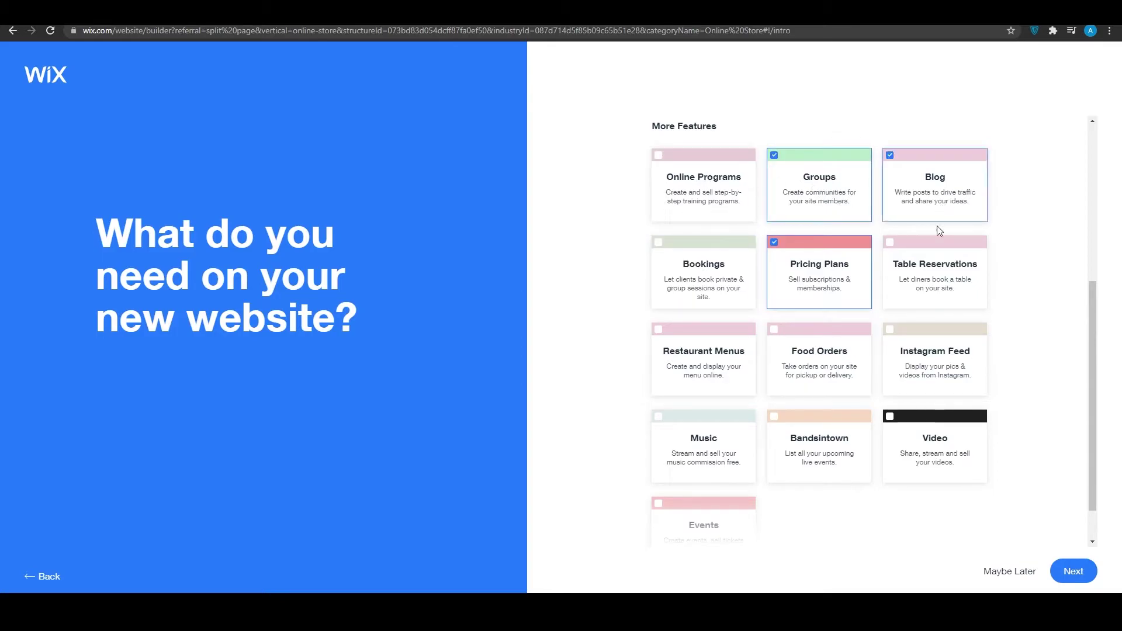
{"action": "left_click", "coordinate": [933, 373]}
{"action": "scroll", "coordinate": [918, 372], "scroll_direction": "down", "scroll_amount": 1}
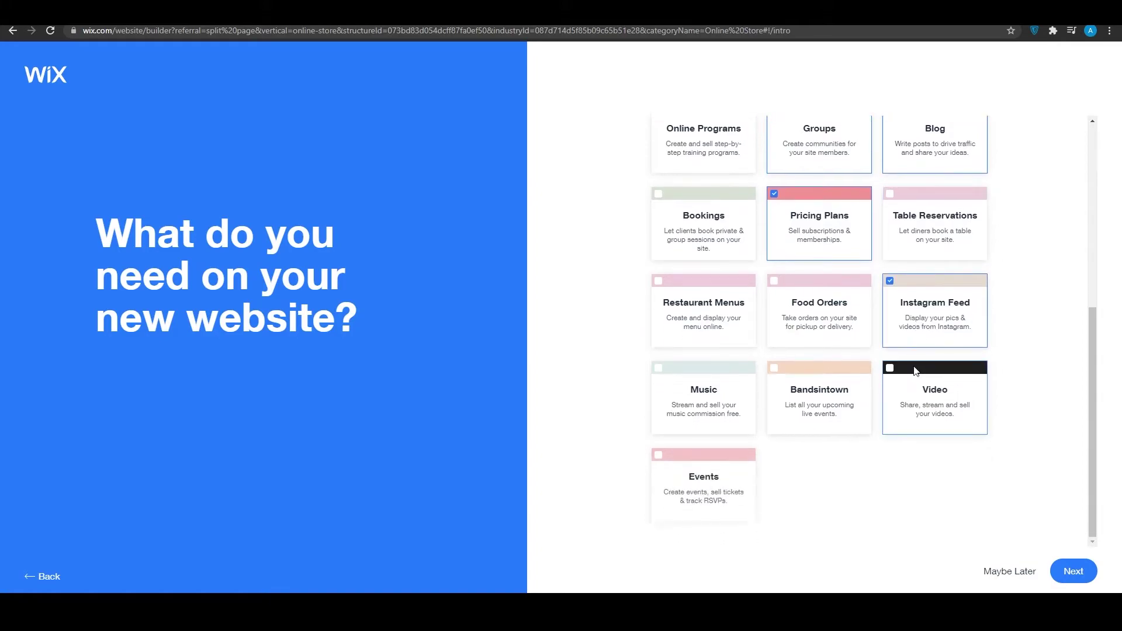
{"action": "left_click", "coordinate": [712, 390]}
{"action": "left_click", "coordinate": [952, 415]}
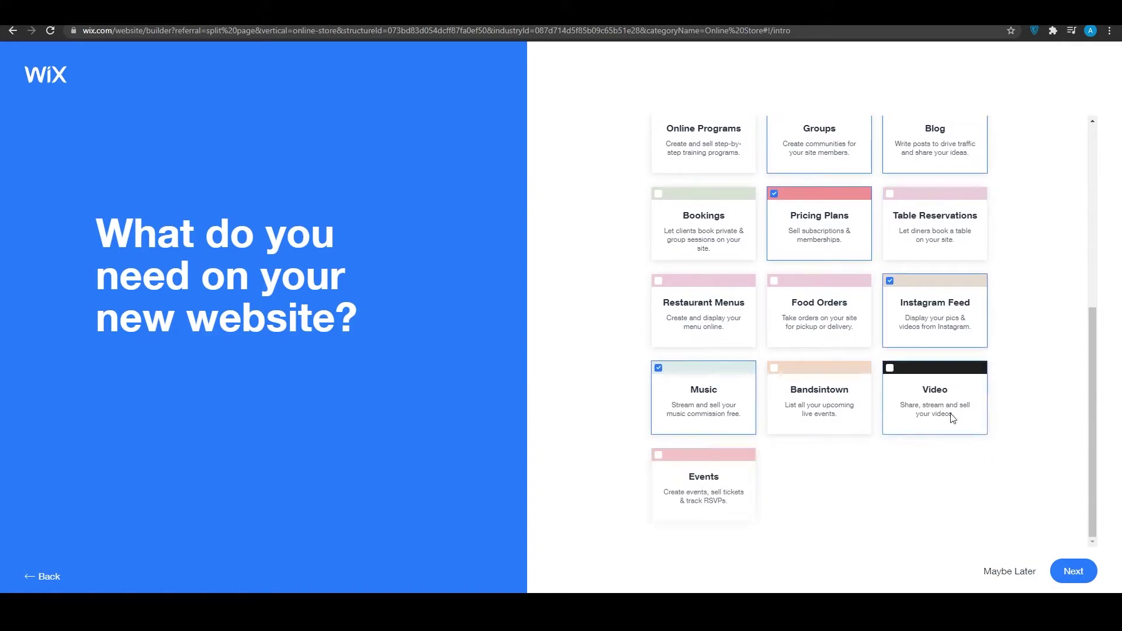
{"action": "left_click", "coordinate": [1073, 573]}
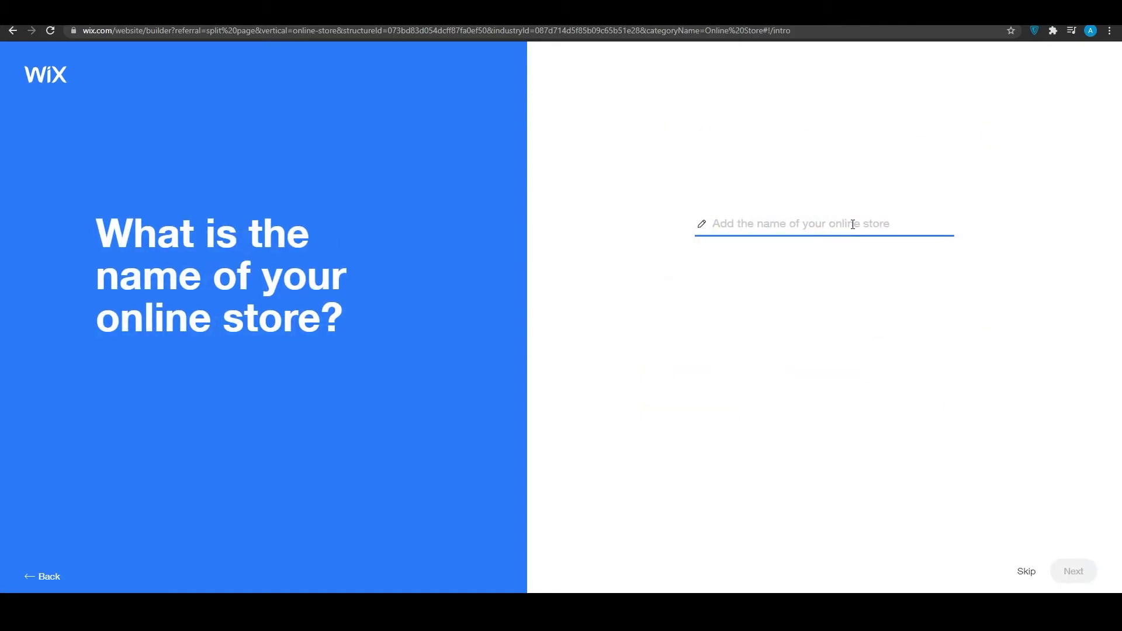
- Name the online store Small's Products and continue past the content import and business info without adding anything
{"action": "type", "text": "Small's Prodcuts"}
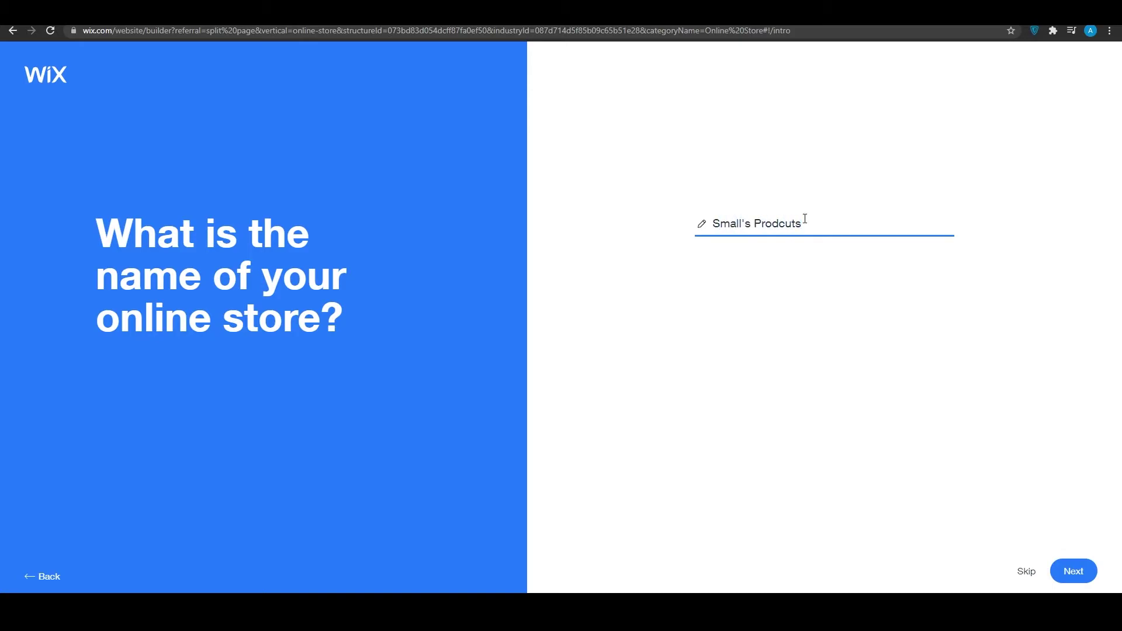
{"action": "left_click", "coordinate": [780, 222]}
{"action": "key", "text": "Delete"}
{"action": "key", "text": "Right"}
{"action": "type", "text": "c"}
{"action": "left_click", "coordinate": [1069, 571]}
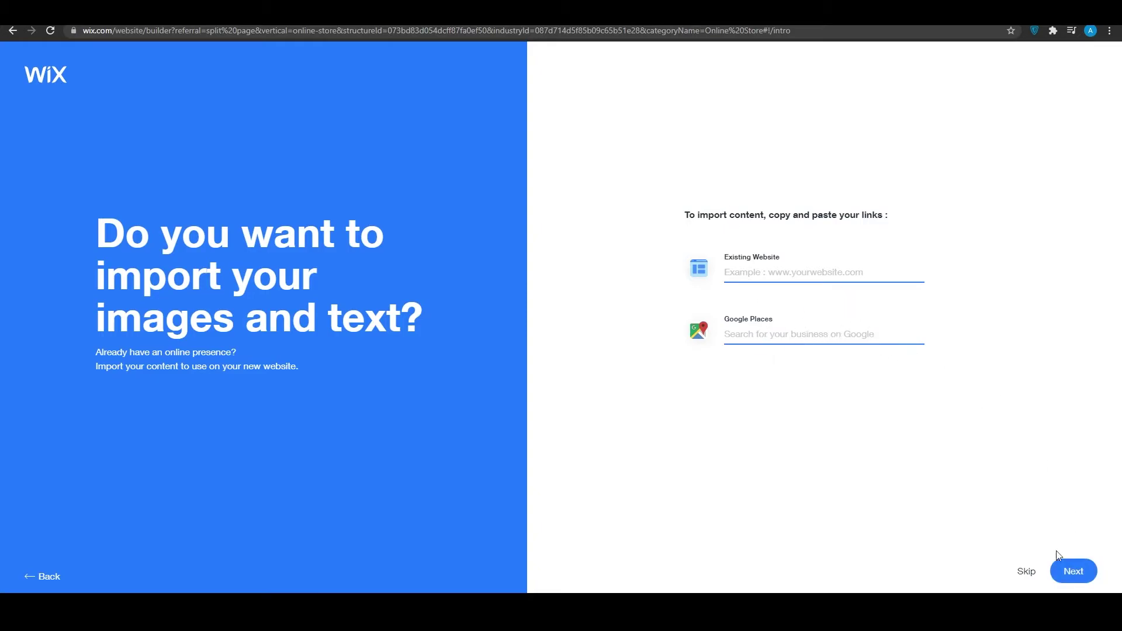
{"action": "left_click", "coordinate": [1032, 573]}
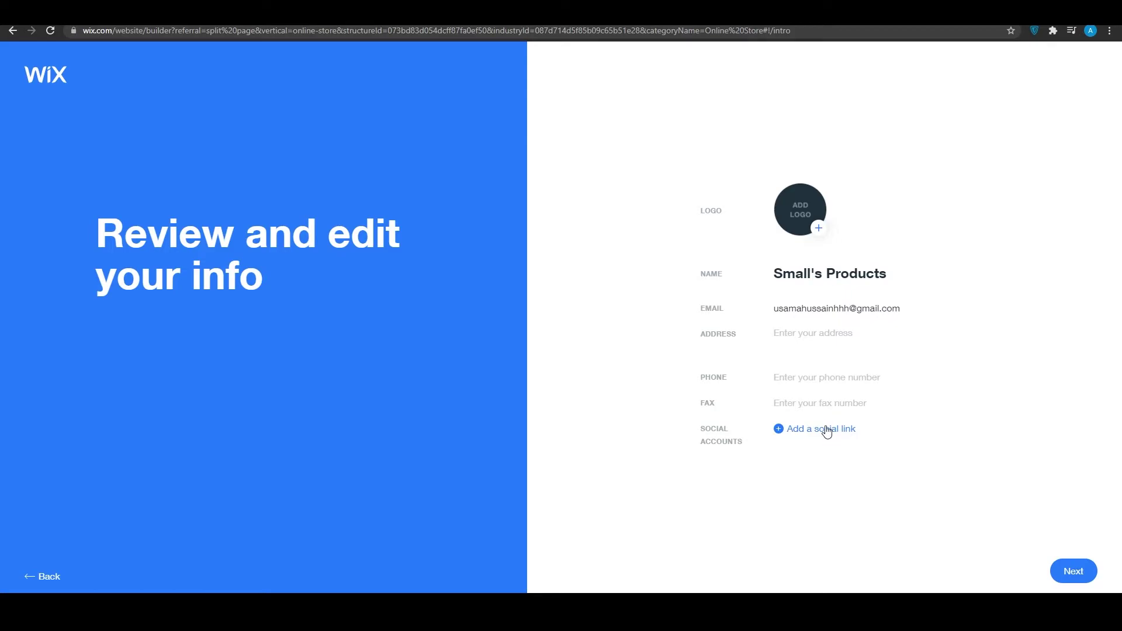
{"action": "left_click", "coordinate": [1080, 574]}
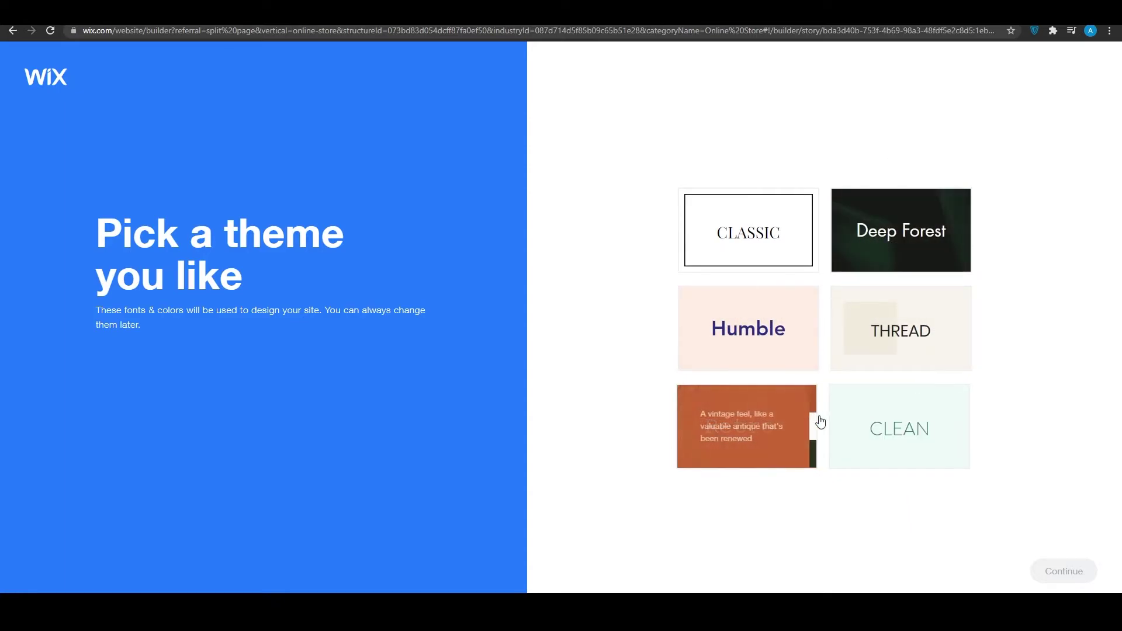
- Choose the Clean theme and use the homepage design with the Daily Deals banner
{"action": "left_click", "coordinate": [916, 447]}
{"action": "left_click", "coordinate": [1078, 571]}
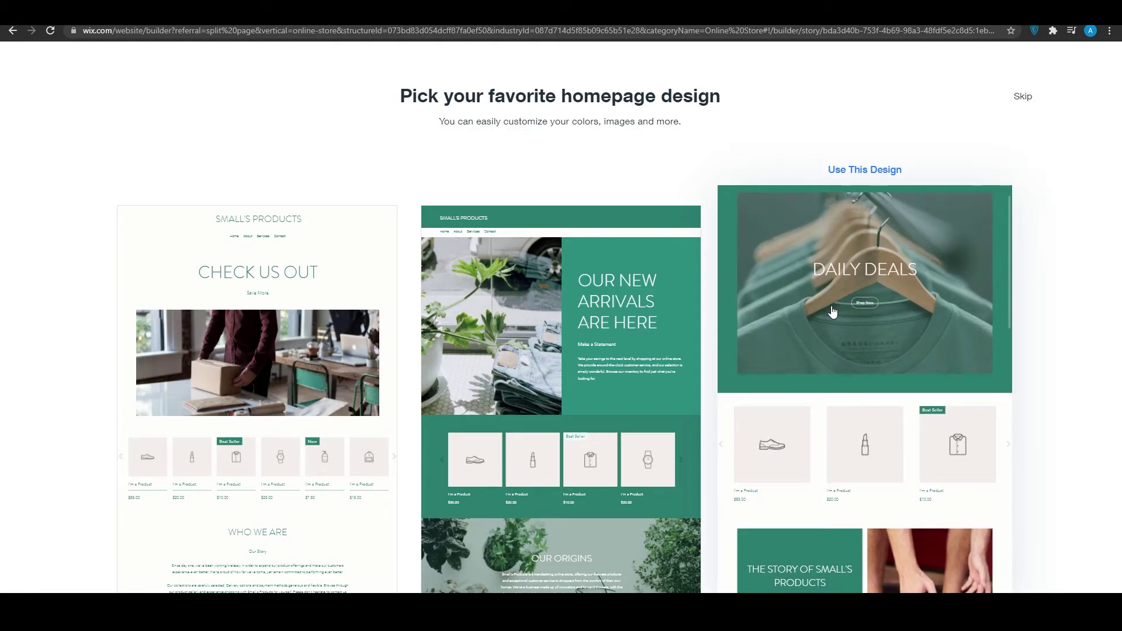
{"action": "left_click", "coordinate": [868, 173]}
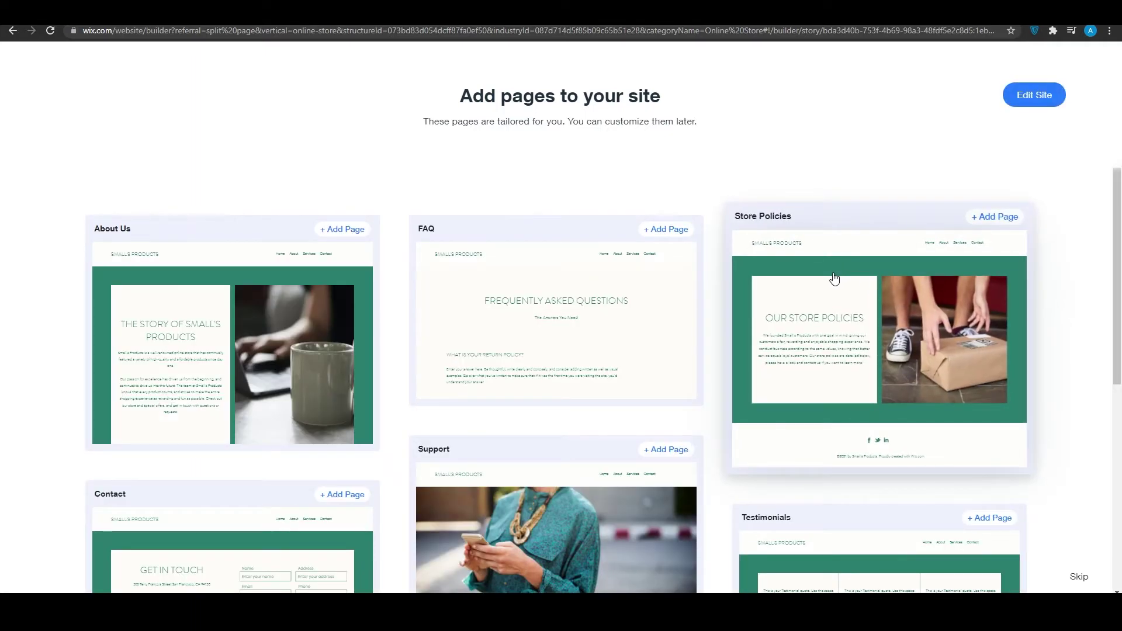
- Add the Testimonials, Support and FAQ pages to the site and open it for editing
{"action": "scroll", "coordinate": [818, 201], "scroll_direction": "down", "scroll_amount": 2}
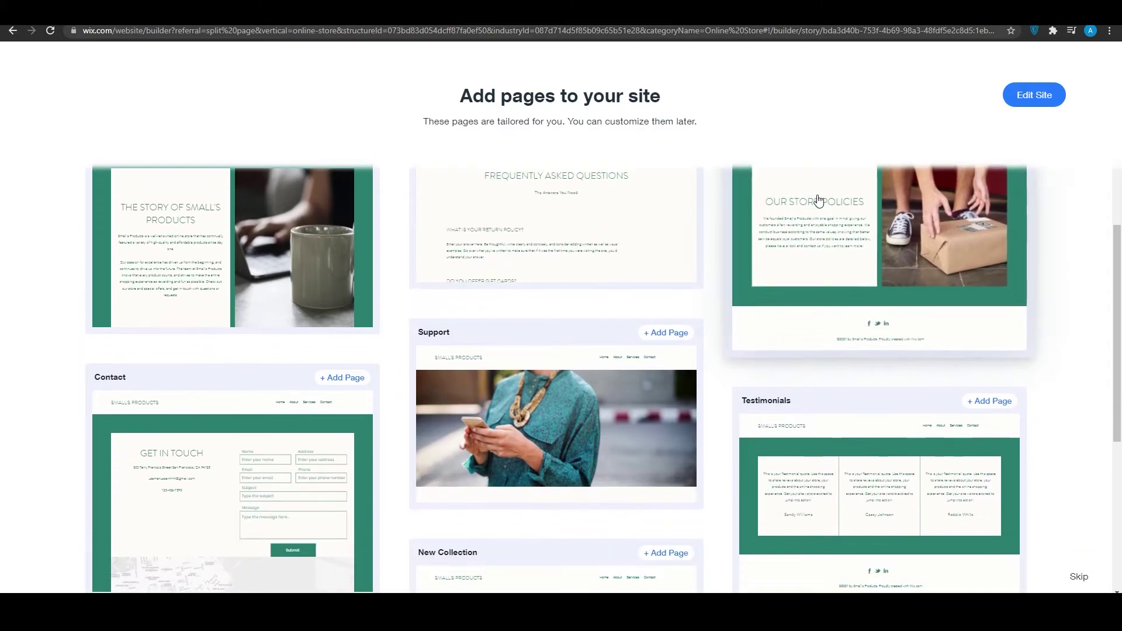
{"action": "left_click", "coordinate": [991, 391]}
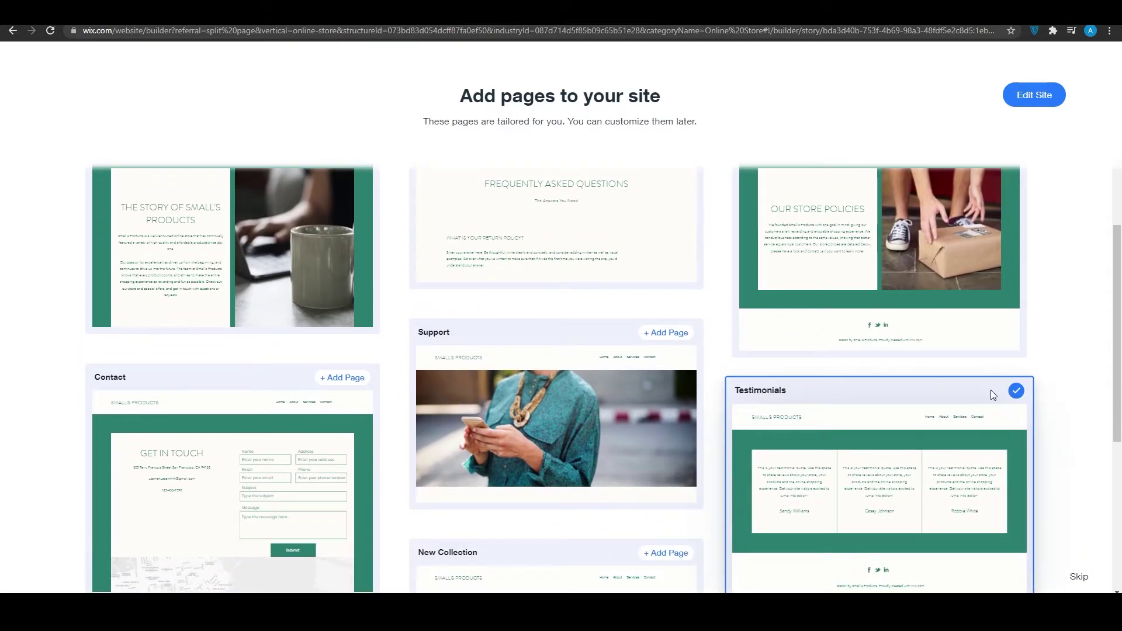
{"action": "left_click", "coordinate": [675, 325]}
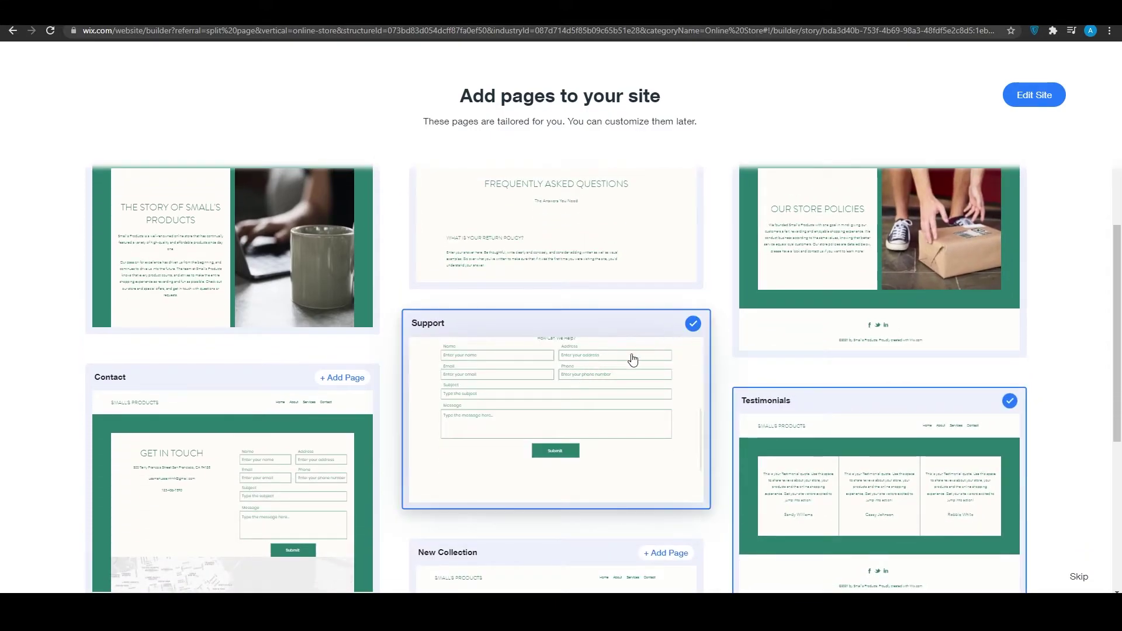
{"action": "scroll", "coordinate": [1053, 409], "scroll_direction": "down", "scroll_amount": 5}
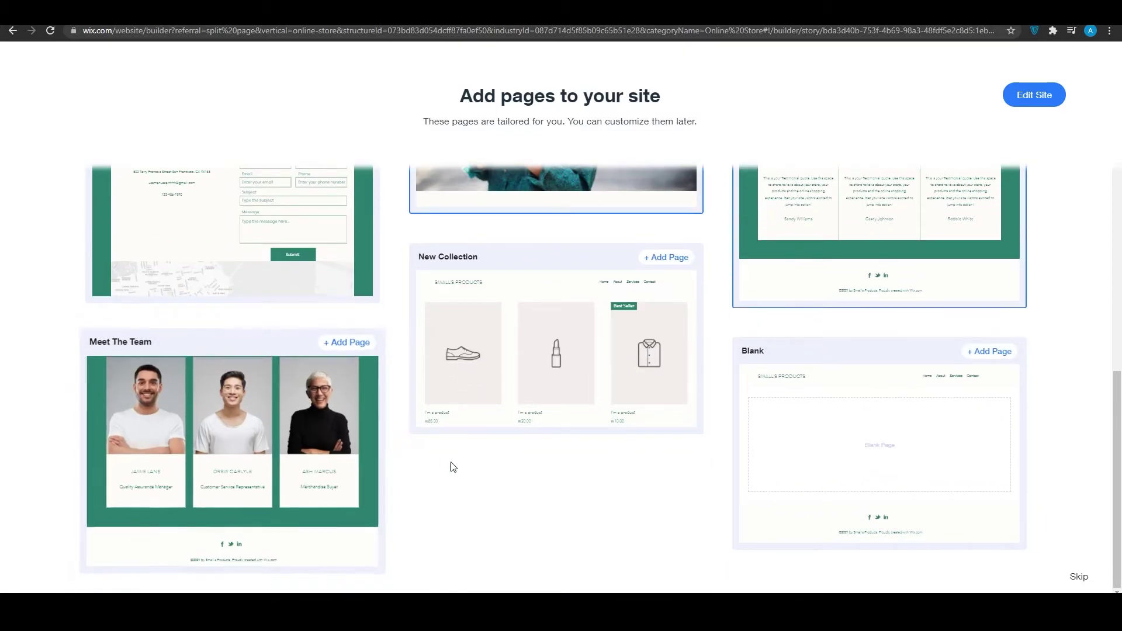
{"action": "scroll", "coordinate": [450, 465], "scroll_direction": "up", "scroll_amount": 5}
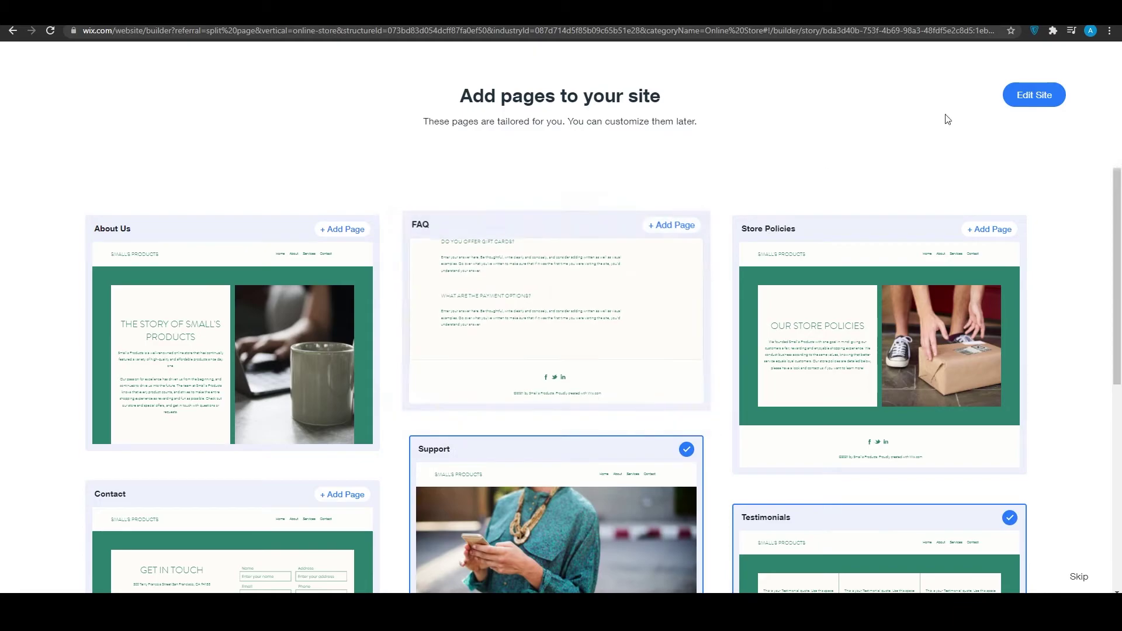
{"action": "left_click", "coordinate": [677, 226]}
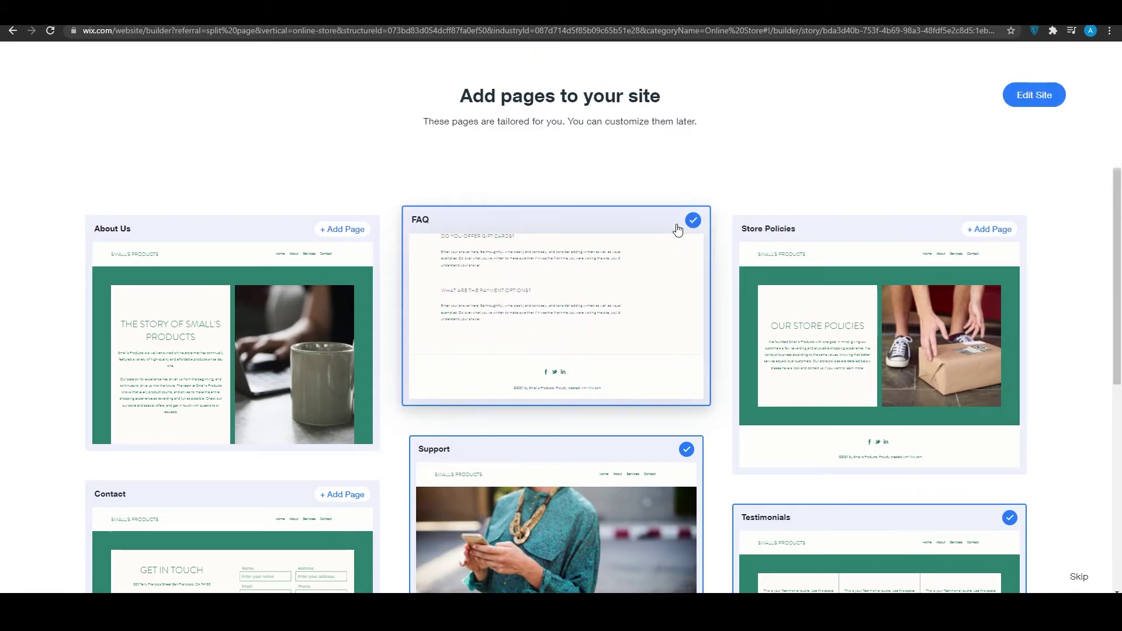
{"action": "left_click", "coordinate": [1029, 95]}
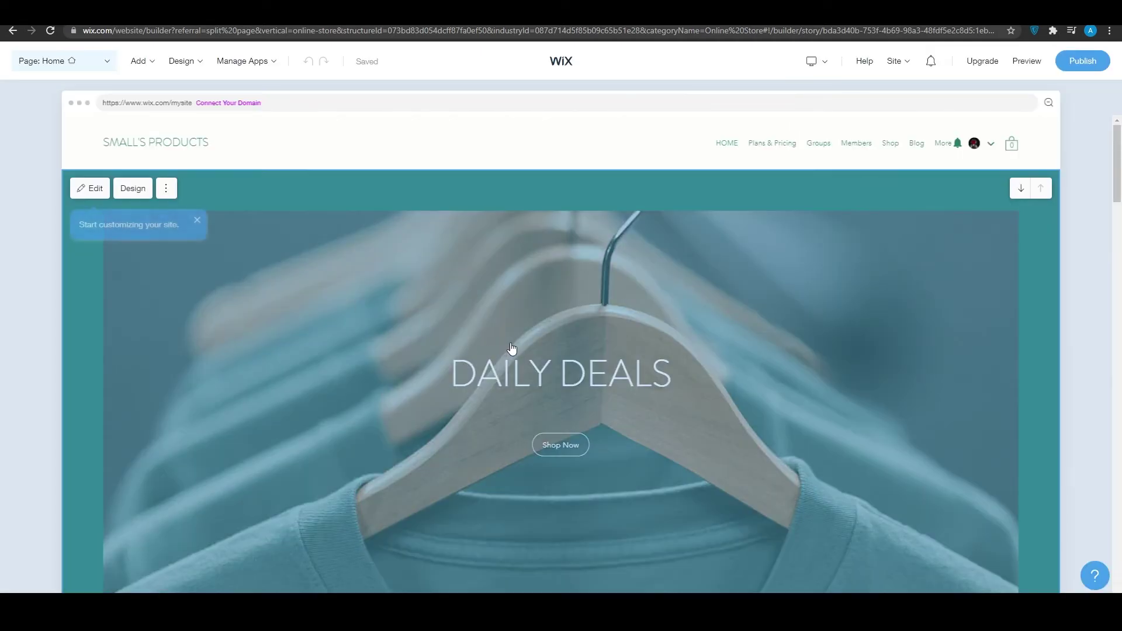
- Look through the generated homepage from its banner down to the video and contact sections
{"action": "scroll", "coordinate": [553, 328], "scroll_direction": "down", "scroll_amount": 10}
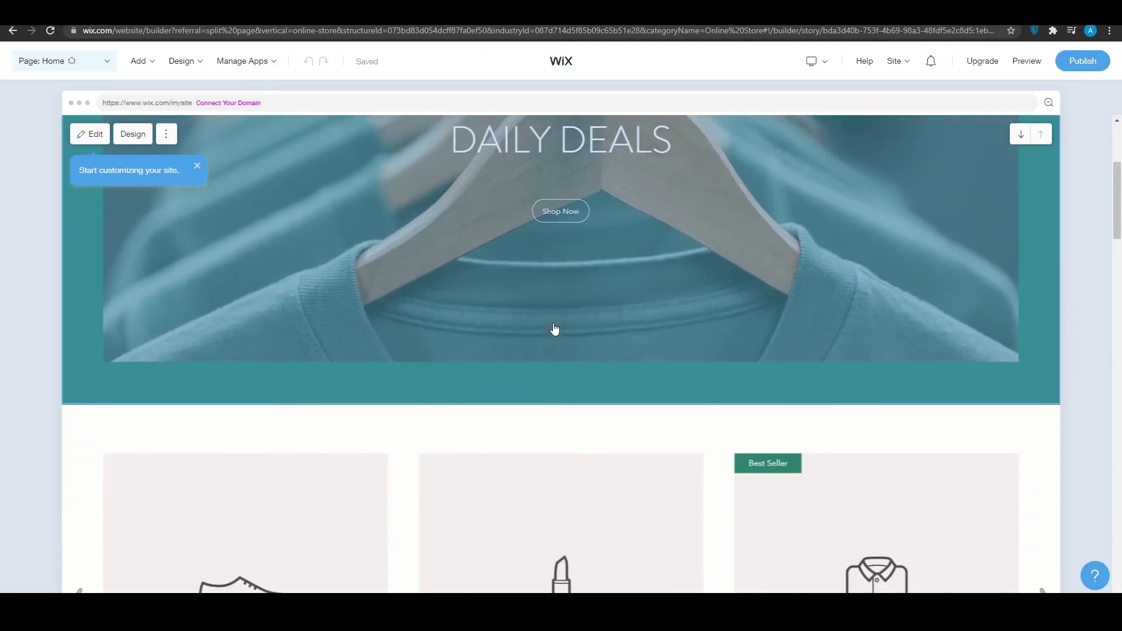
{"action": "scroll", "coordinate": [555, 329], "scroll_direction": "down", "scroll_amount": 4}
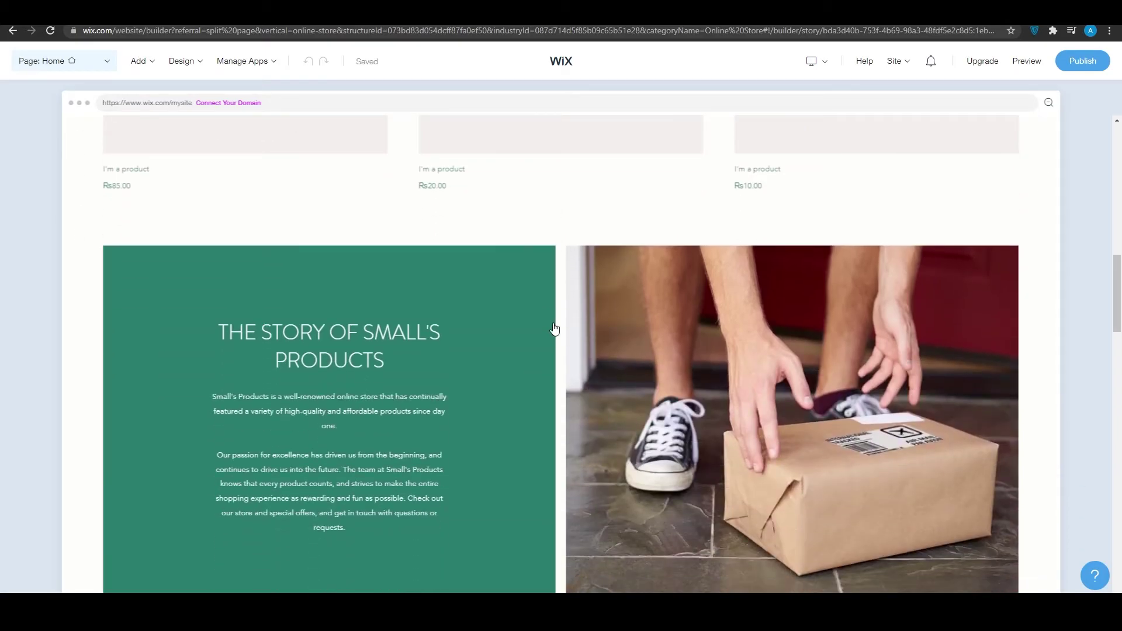
{"action": "scroll", "coordinate": [555, 330], "scroll_direction": "down", "scroll_amount": 9}
{"action": "scroll", "coordinate": [554, 329], "scroll_direction": "down", "scroll_amount": 15}
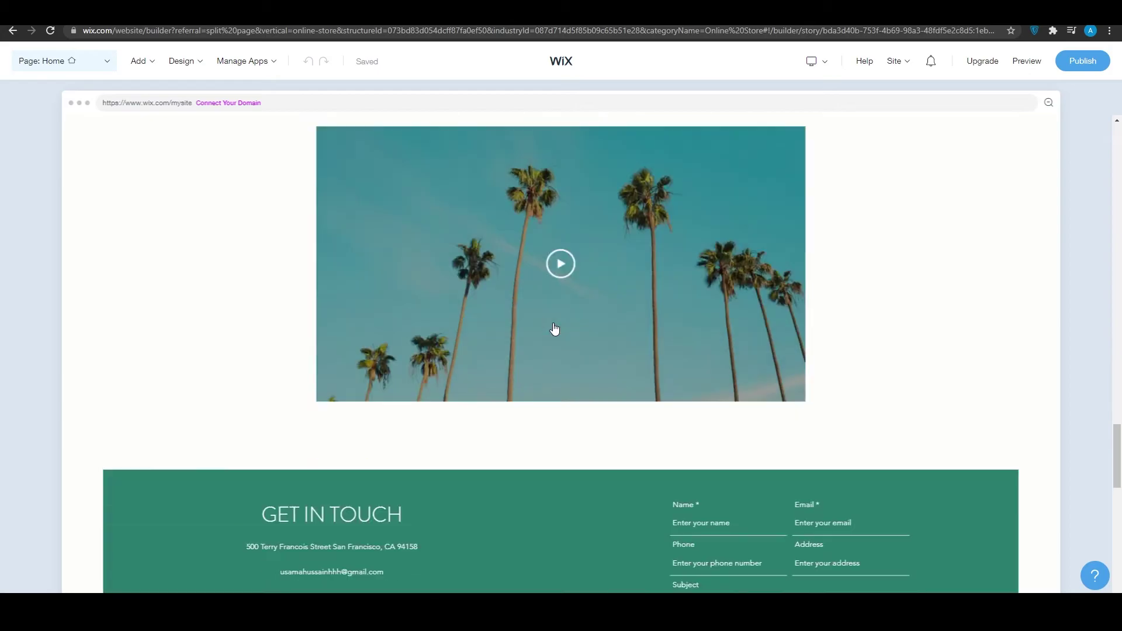
{"action": "scroll", "coordinate": [555, 329], "scroll_direction": "up", "scroll_amount": 10}
{"action": "scroll", "coordinate": [555, 329], "scroll_direction": "up", "scroll_amount": 15}
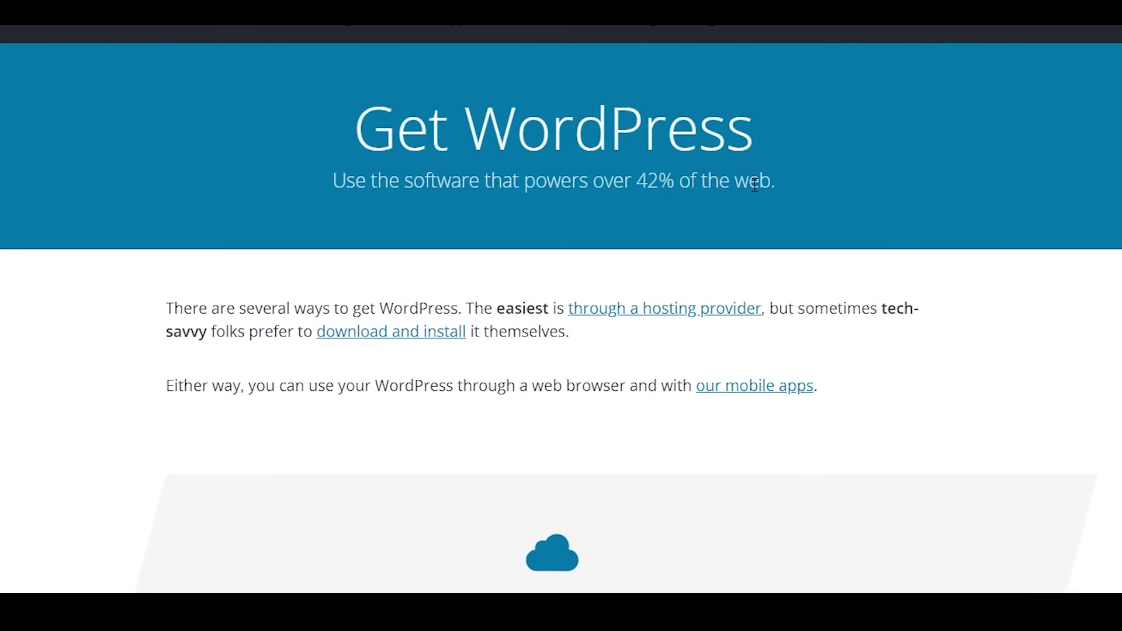
- Switch to the Get WordPress page and examine its hosting providers, download options, installation information and server requirements
{"action": "scroll", "coordinate": [755, 188], "scroll_direction": "down", "scroll_amount": 3}
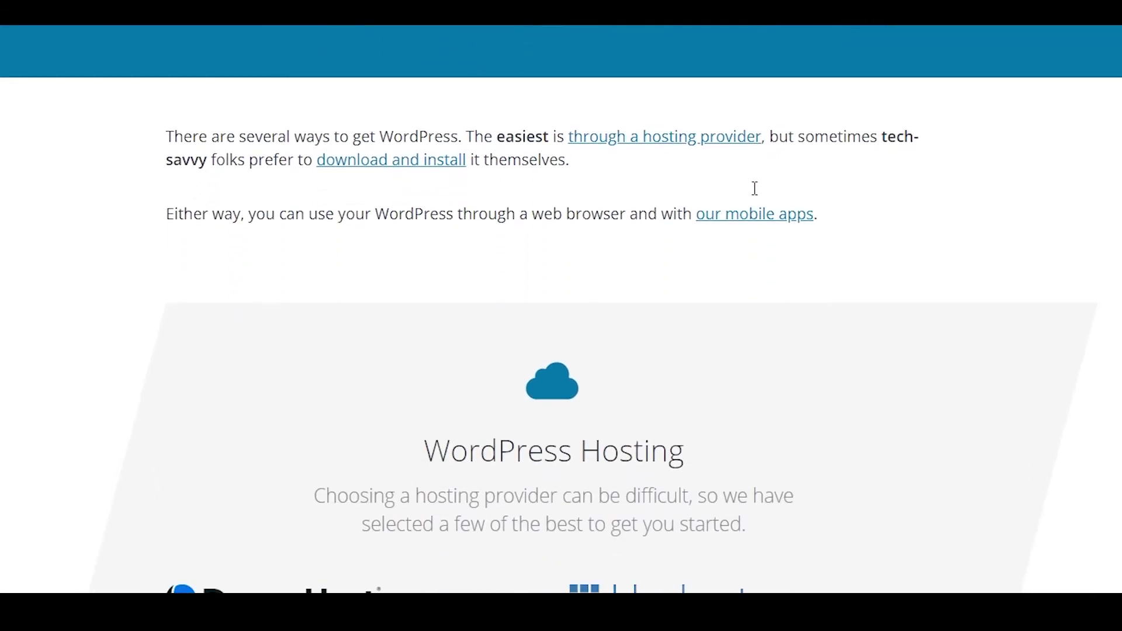
{"action": "scroll", "coordinate": [755, 189], "scroll_direction": "down", "scroll_amount": 3}
{"action": "scroll", "coordinate": [754, 188], "scroll_direction": "down", "scroll_amount": 2}
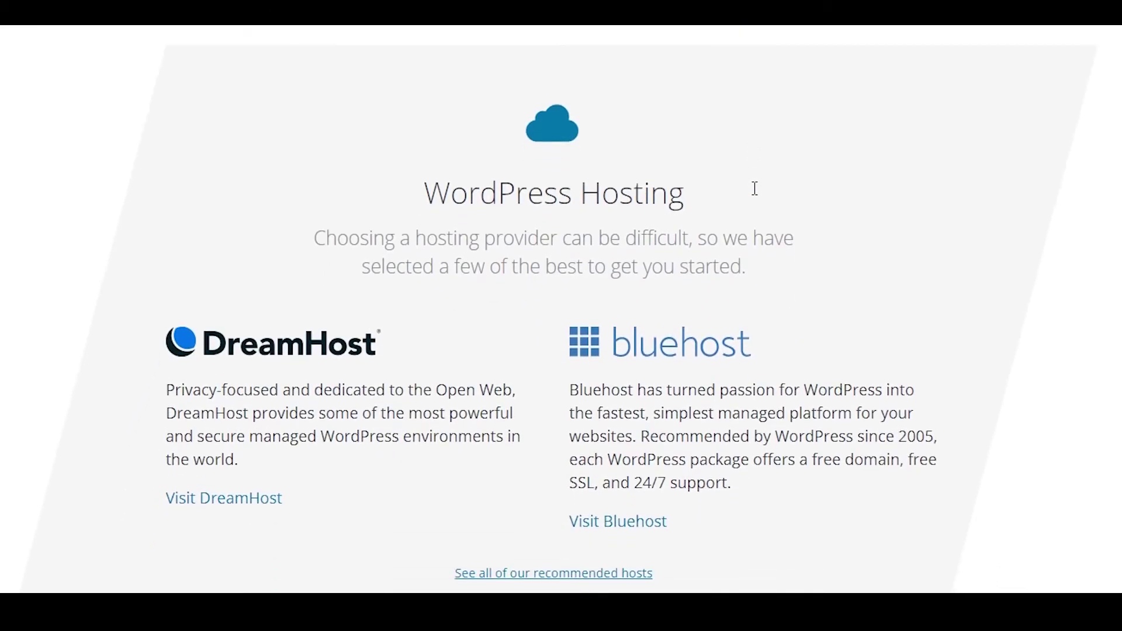
{"action": "scroll", "coordinate": [755, 188], "scroll_direction": "down", "scroll_amount": 4}
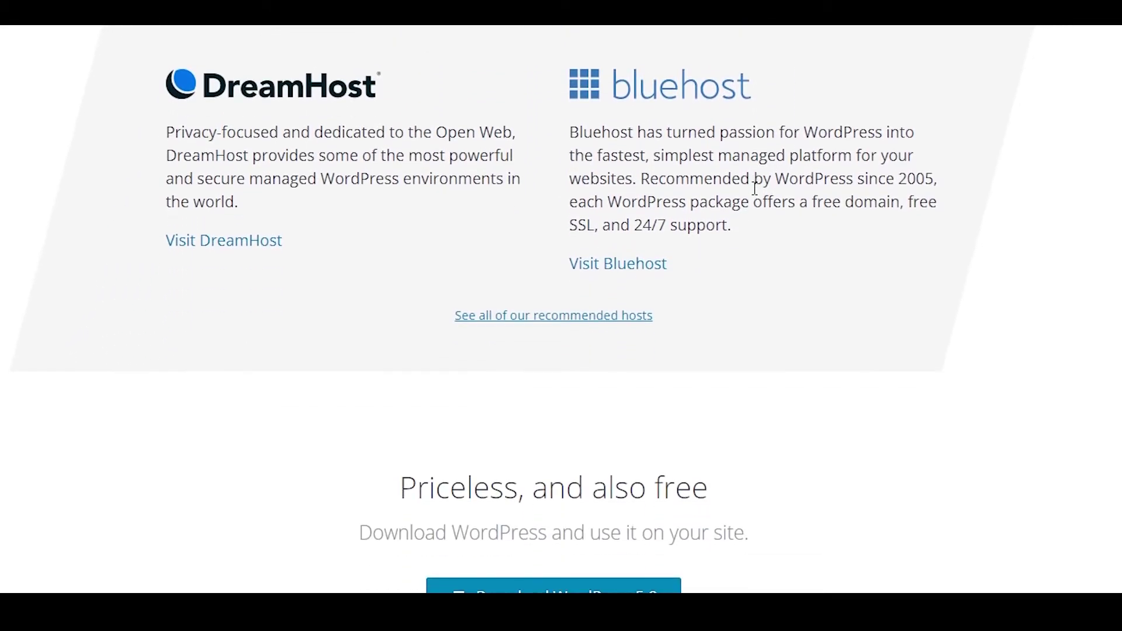
{"action": "scroll", "coordinate": [755, 188], "scroll_direction": "down", "scroll_amount": 4}
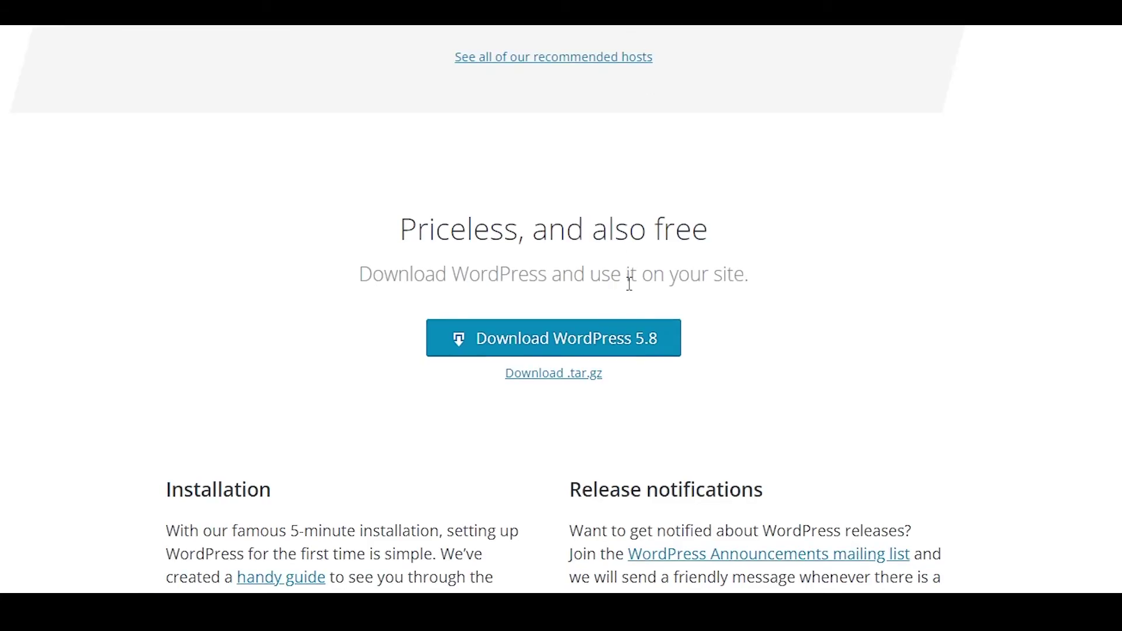
{"action": "scroll", "coordinate": [629, 279], "scroll_direction": "down", "scroll_amount": 5}
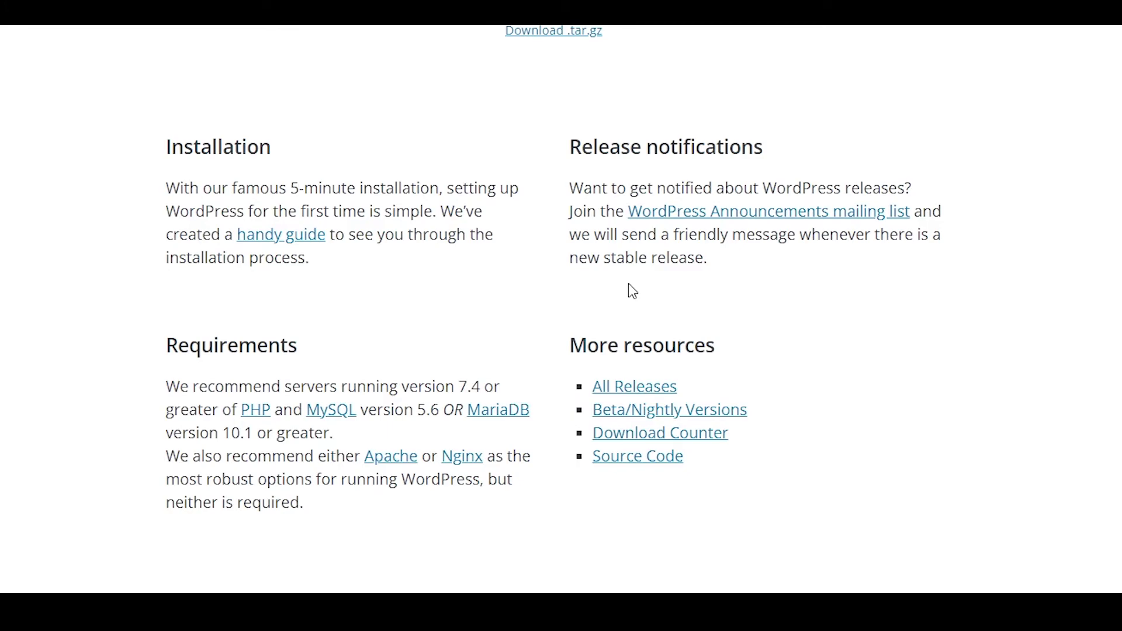
{"action": "scroll", "coordinate": [629, 284], "scroll_direction": "down", "scroll_amount": 7}
{"action": "scroll", "coordinate": [1042, 532], "scroll_direction": "up", "scroll_amount": 1}
{"action": "scroll", "coordinate": [1041, 525], "scroll_direction": "up", "scroll_amount": 15}
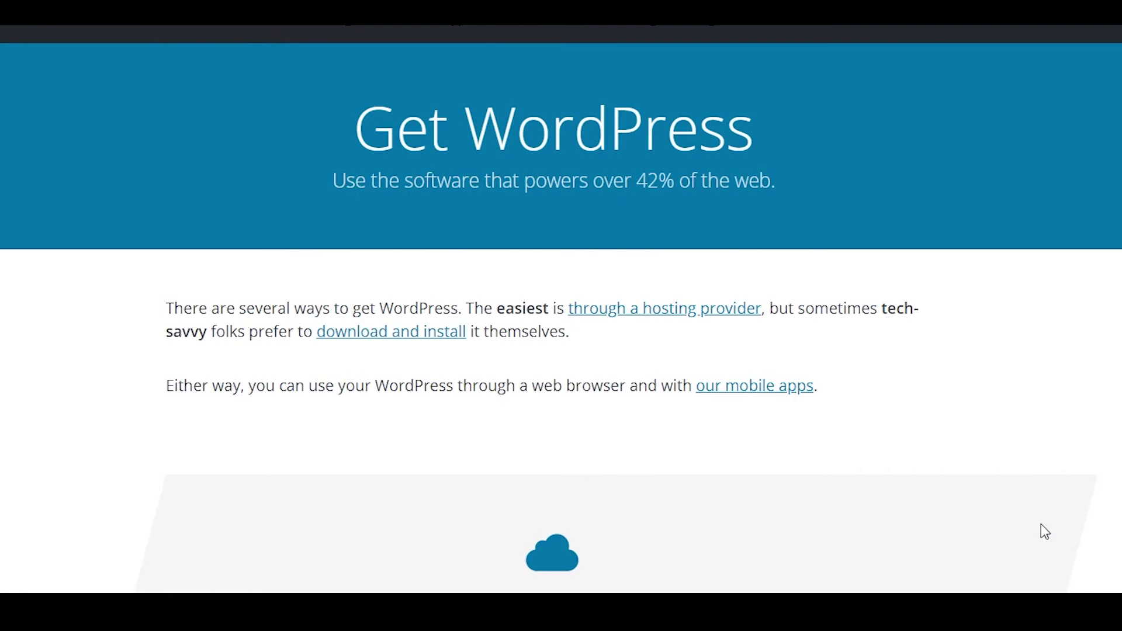
{"action": "scroll", "coordinate": [1040, 525], "scroll_direction": "down", "scroll_amount": 10}
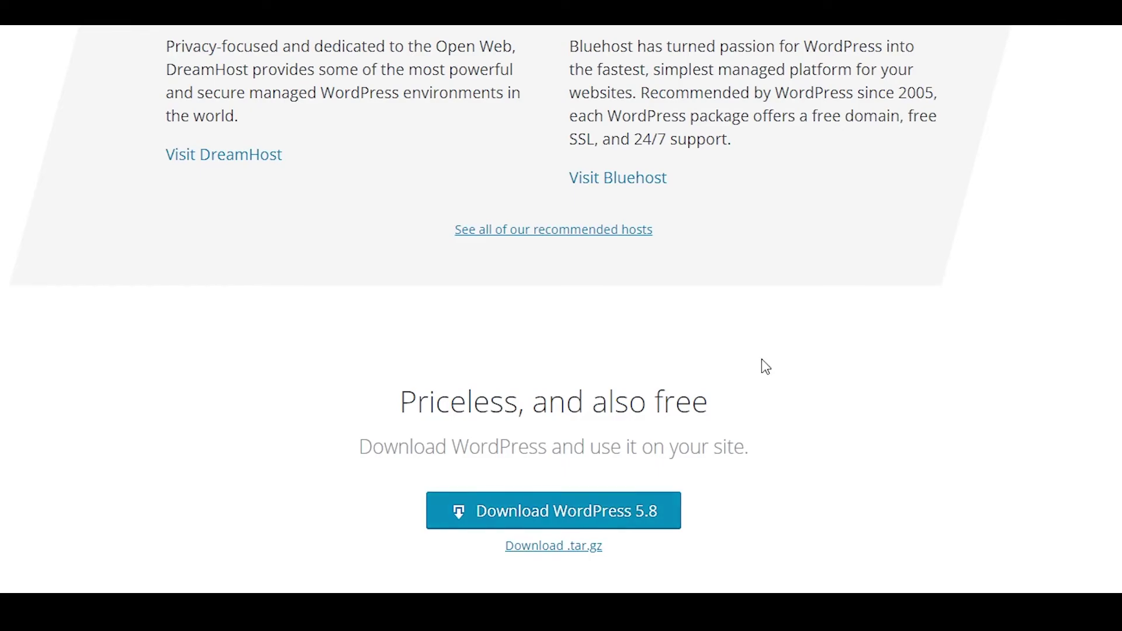
{"action": "scroll", "coordinate": [762, 360], "scroll_direction": "up", "scroll_amount": 10}
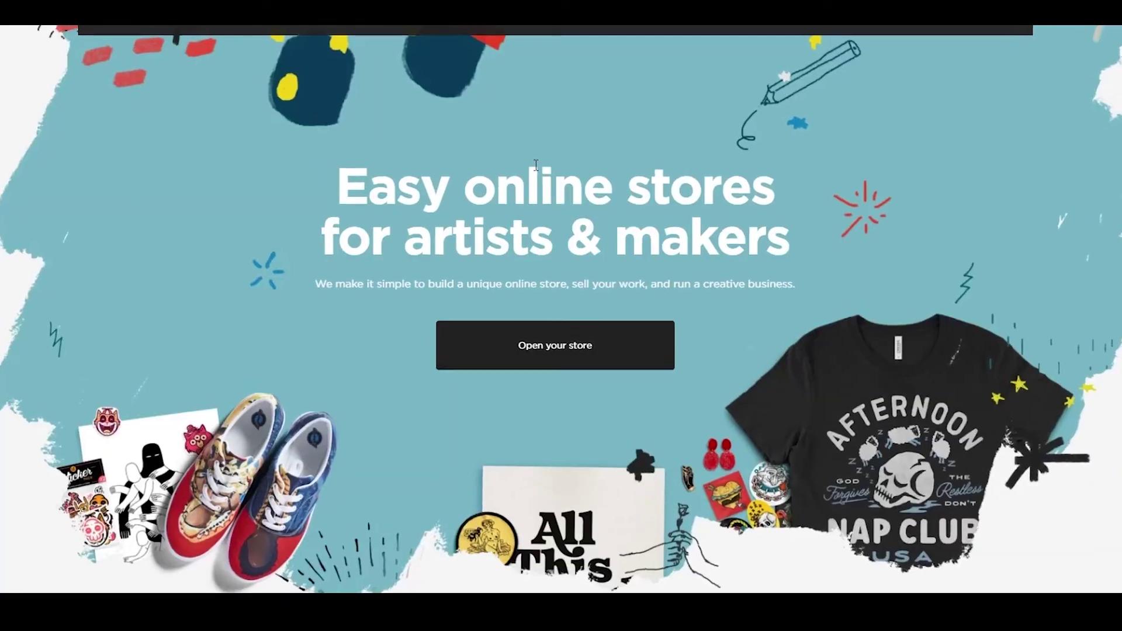
- Switch to the Big Cartel homepage and review its pricing plans, plan features and example stores
{"action": "scroll", "coordinate": [535, 157], "scroll_direction": "down", "scroll_amount": 10}
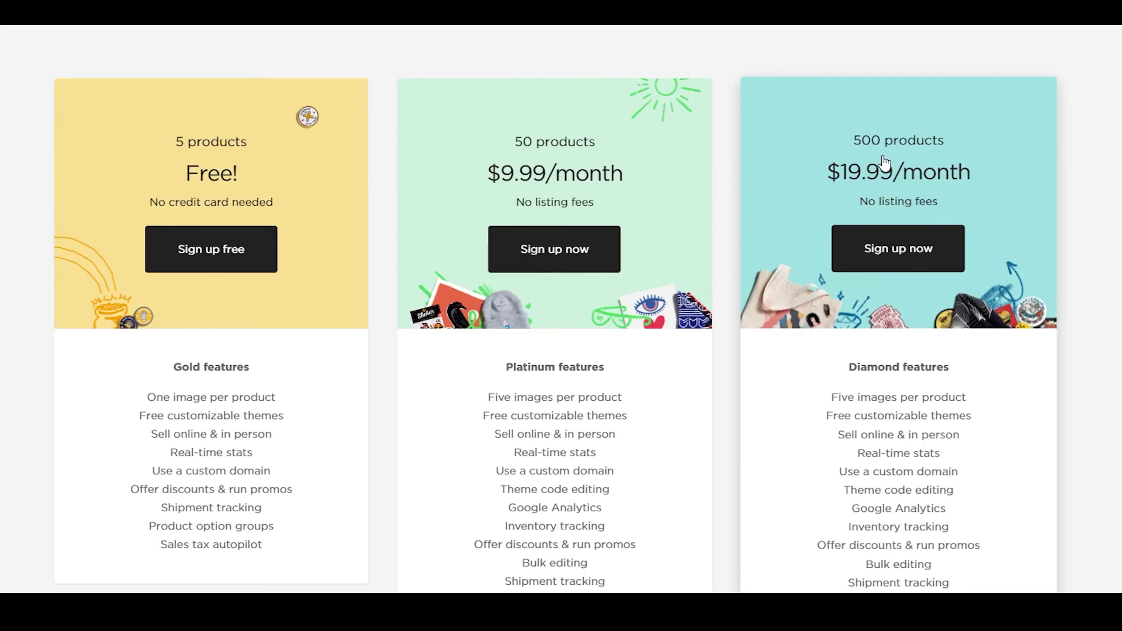
{"action": "scroll", "coordinate": [722, 243], "scroll_direction": "down", "scroll_amount": 5}
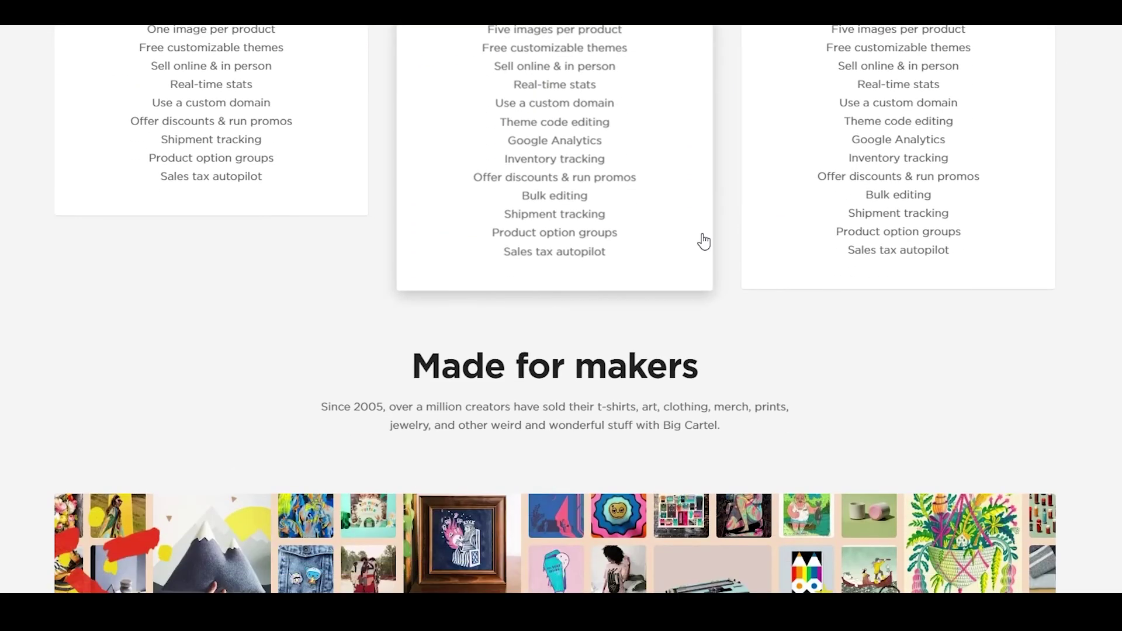
{"action": "scroll", "coordinate": [702, 241], "scroll_direction": "down", "scroll_amount": 4}
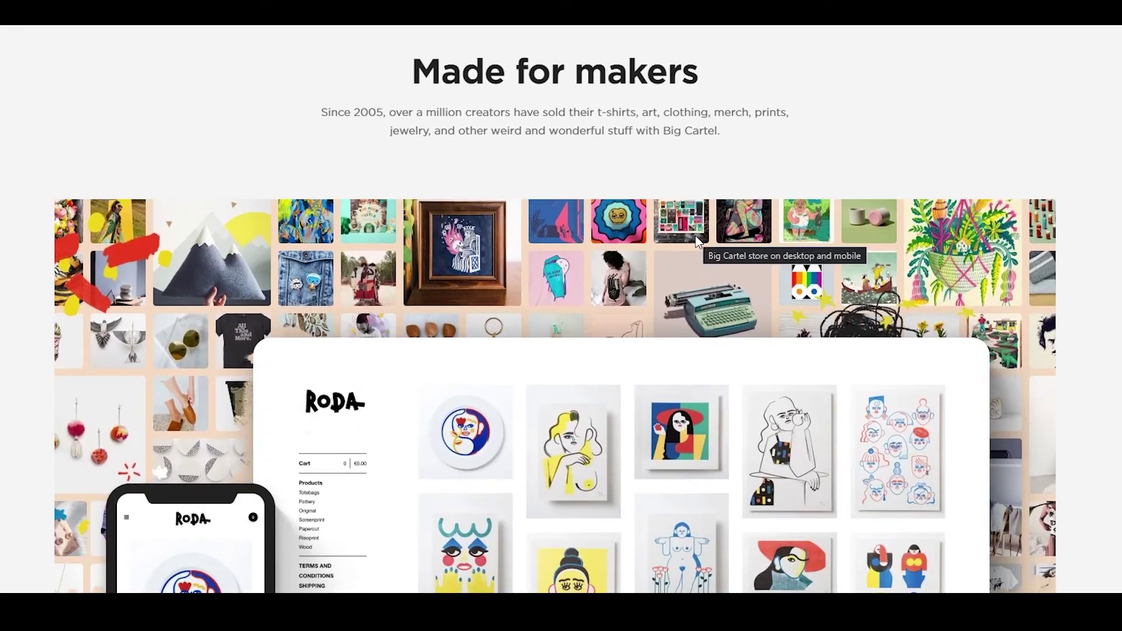
{"action": "scroll", "coordinate": [697, 242], "scroll_direction": "up", "scroll_amount": 12}
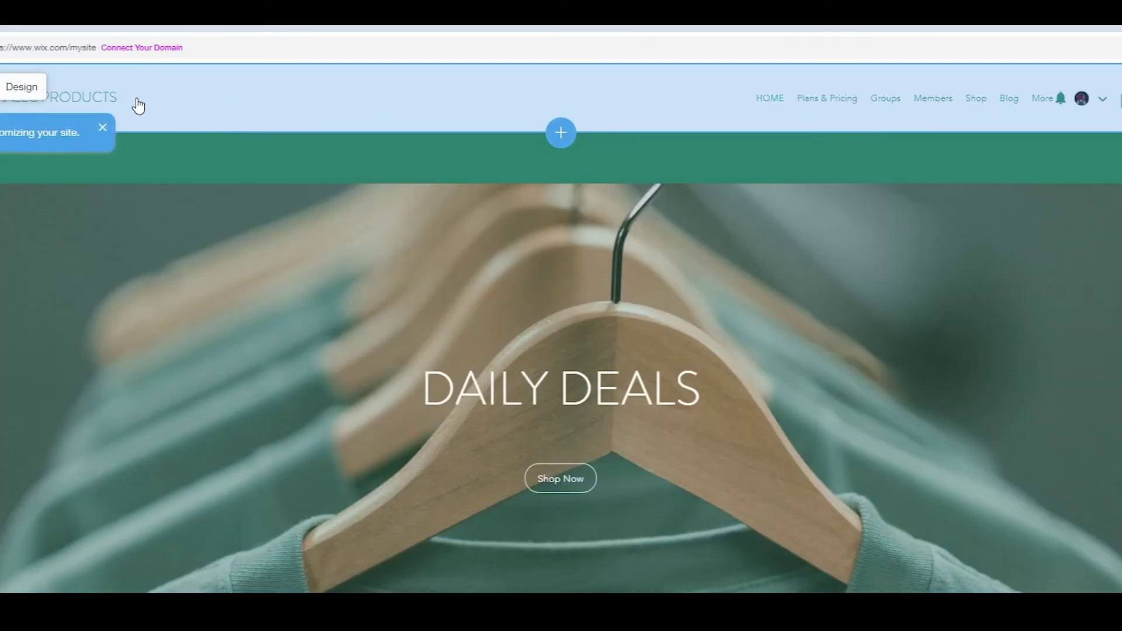
- Switch back to the Wix editor, open the site header for editing and dismiss the tip about showing or hiding elements
{"action": "left_click", "coordinate": [165, 100]}
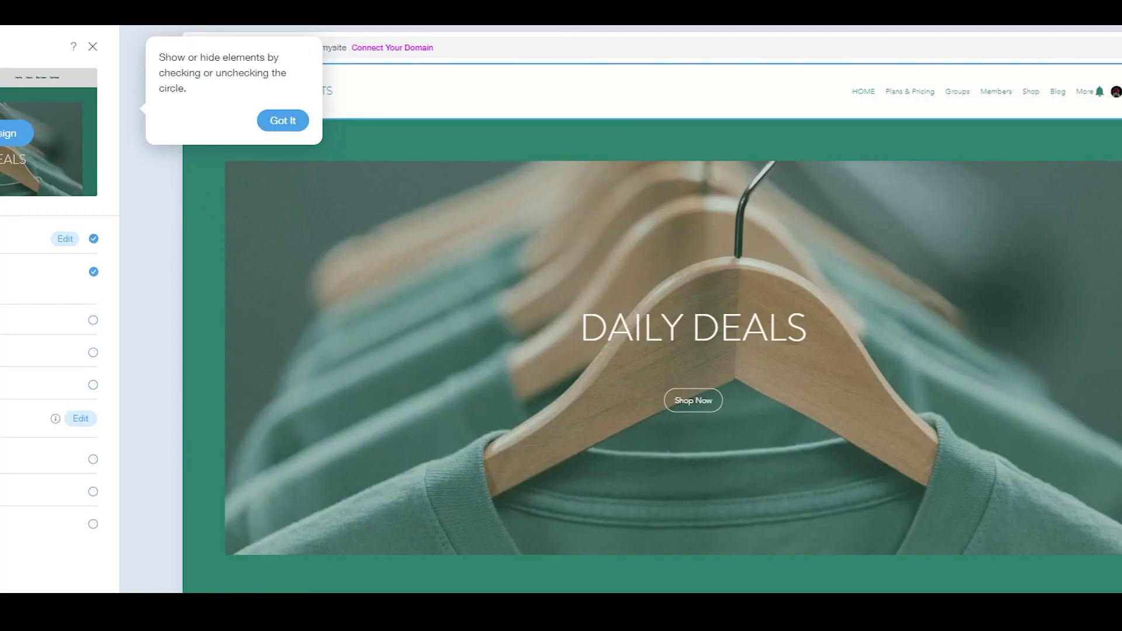
{"action": "left_click", "coordinate": [275, 120]}
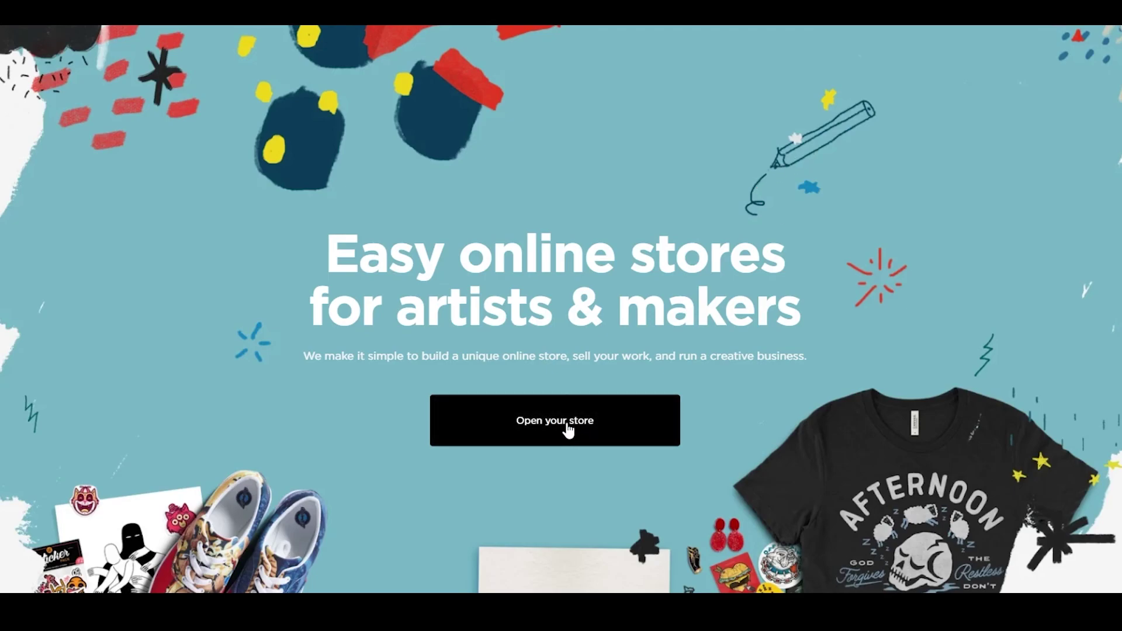
- Switch to the Big Cartel homepage and start opening a store to bring up the pricing plans
{"action": "left_click", "coordinate": [568, 431]}
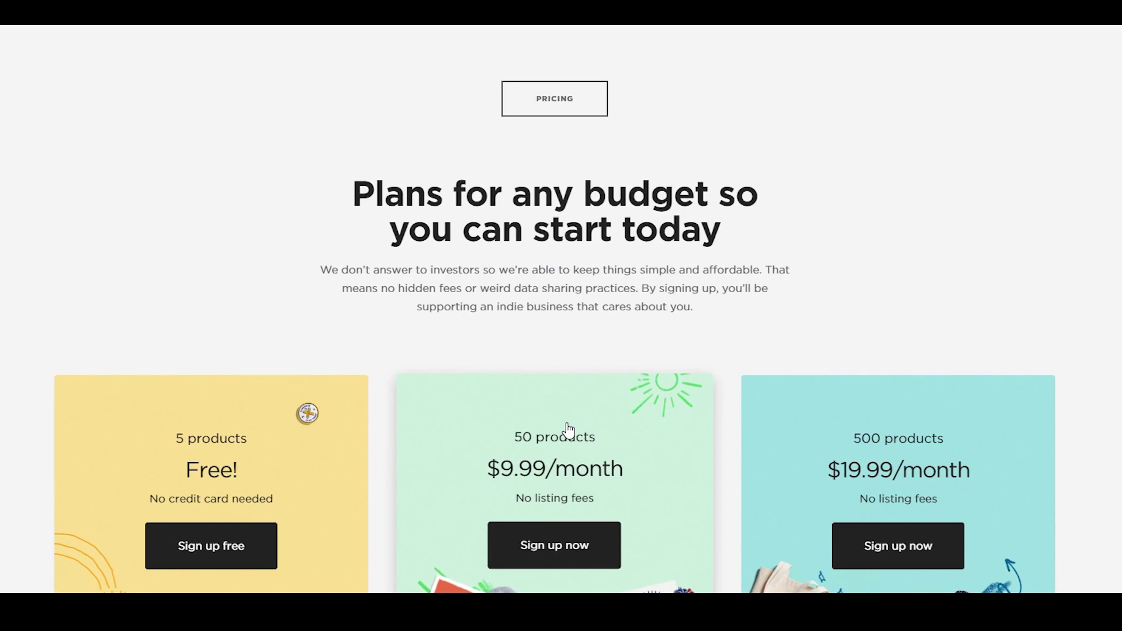